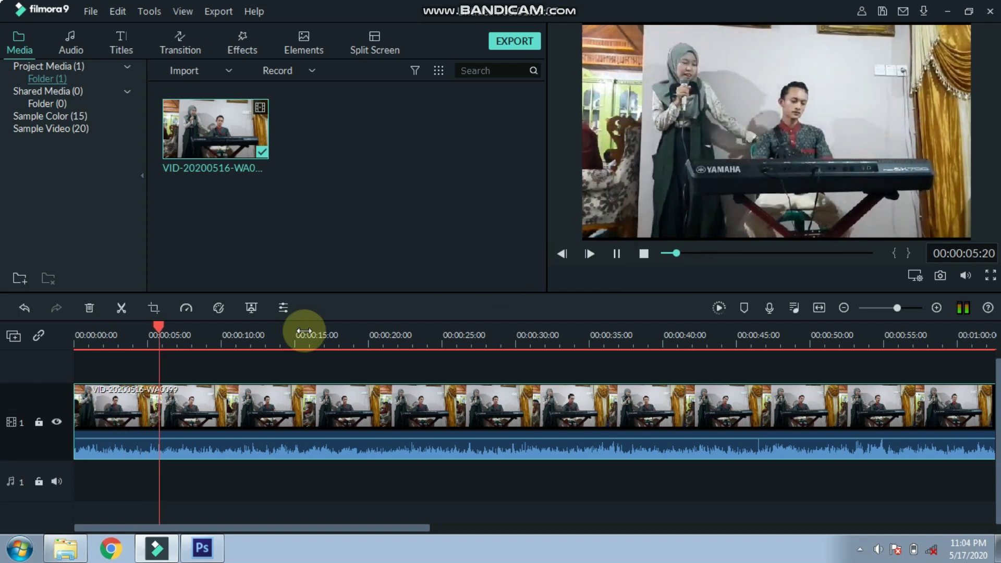
# Step: Preview the video clip at several points along the timeline and pause playback
pyautogui.click(219, 329)
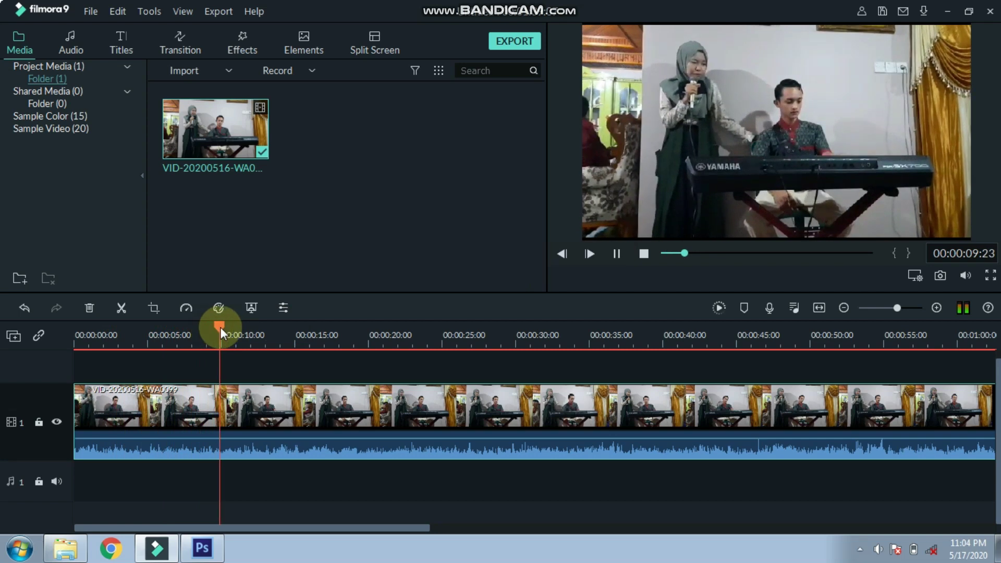
pyautogui.click(307, 330)
pyautogui.click(616, 253)
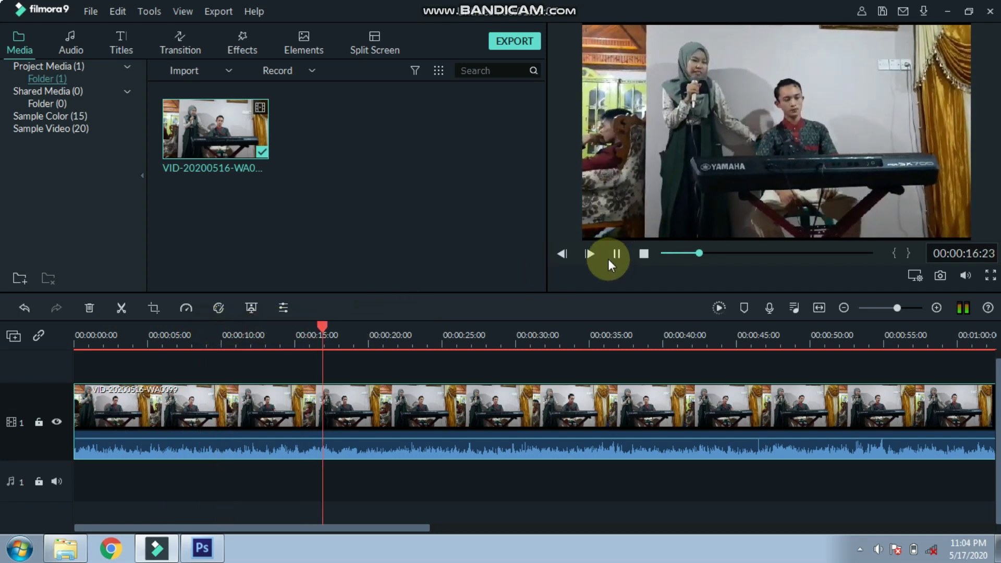
pyautogui.click(613, 254)
pyautogui.moveTo(324, 334); pyautogui.dragTo(979, 368)
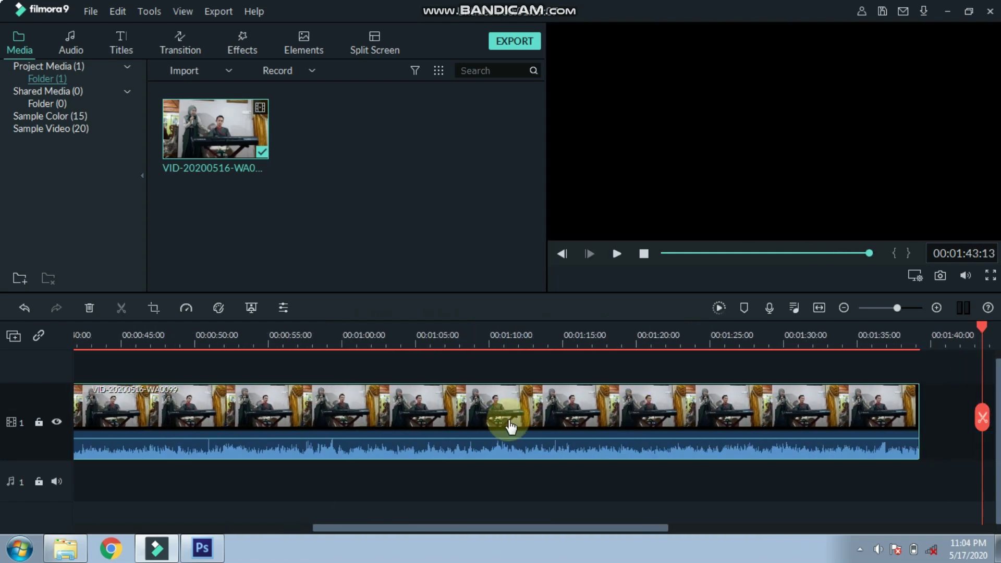
pyautogui.click(501, 417)
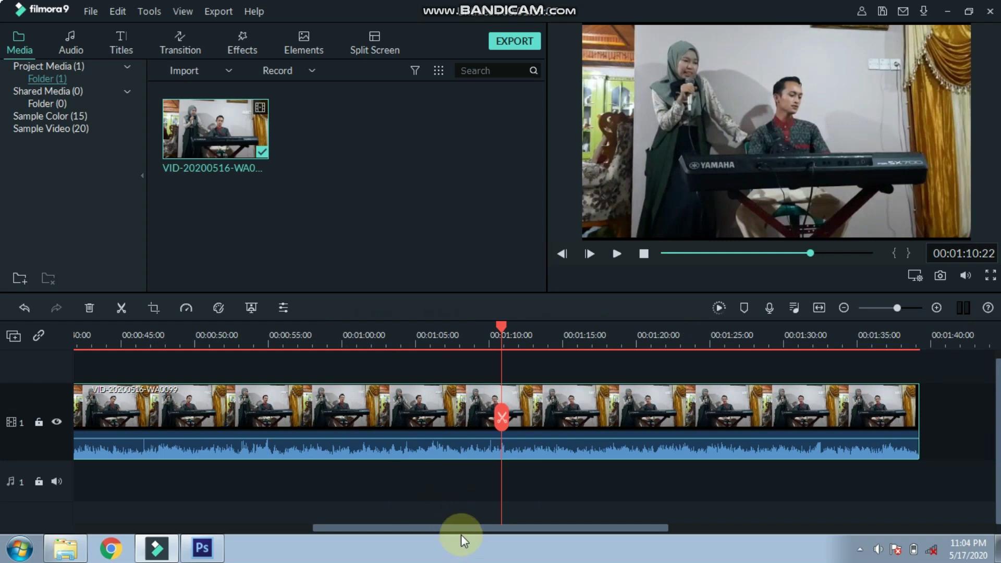
pyautogui.moveTo(458, 526); pyautogui.dragTo(161, 526)
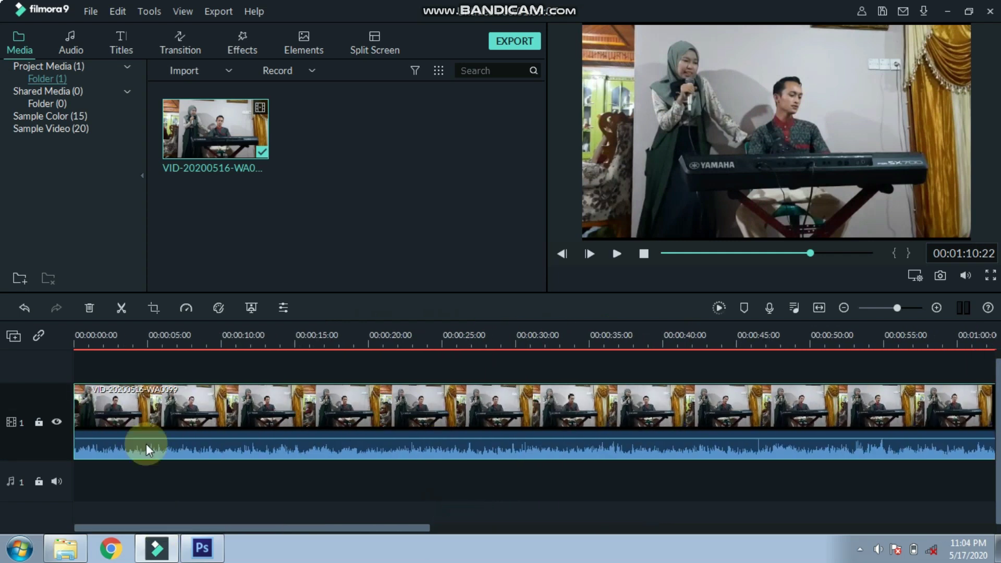
# Step: Capture a snapshot of the frame at 00:00:07:06 and split the video clip at that point
pyautogui.click(194, 336)
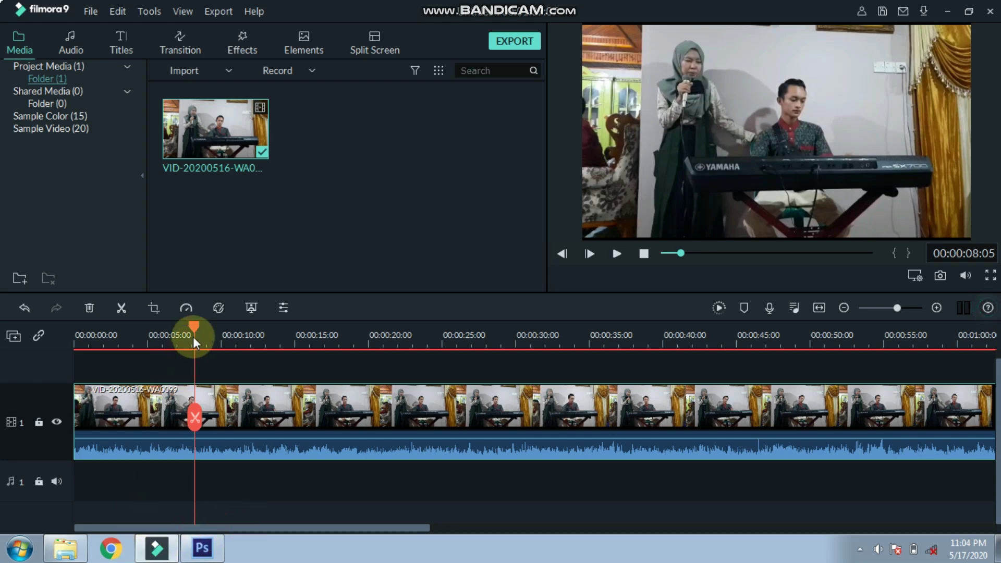
pyautogui.moveTo(193, 327)
pyautogui.mouseDown()
pyautogui.moveTo(334, 337)
pyautogui.moveTo(199, 326)
pyautogui.mouseUp()
pyautogui.moveTo(313, 333); pyautogui.dragTo(180, 327)
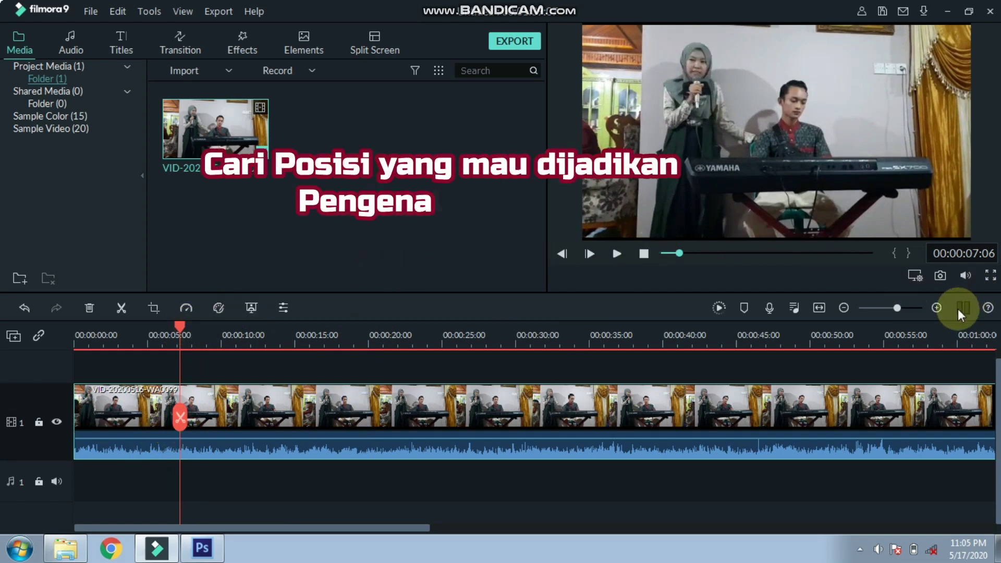
pyautogui.click(941, 276)
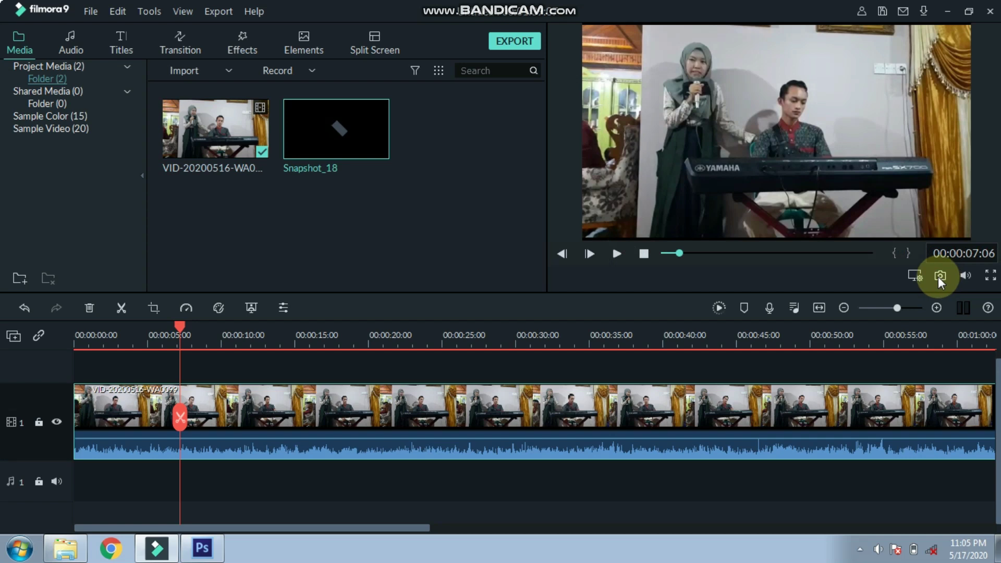
pyautogui.click(180, 418)
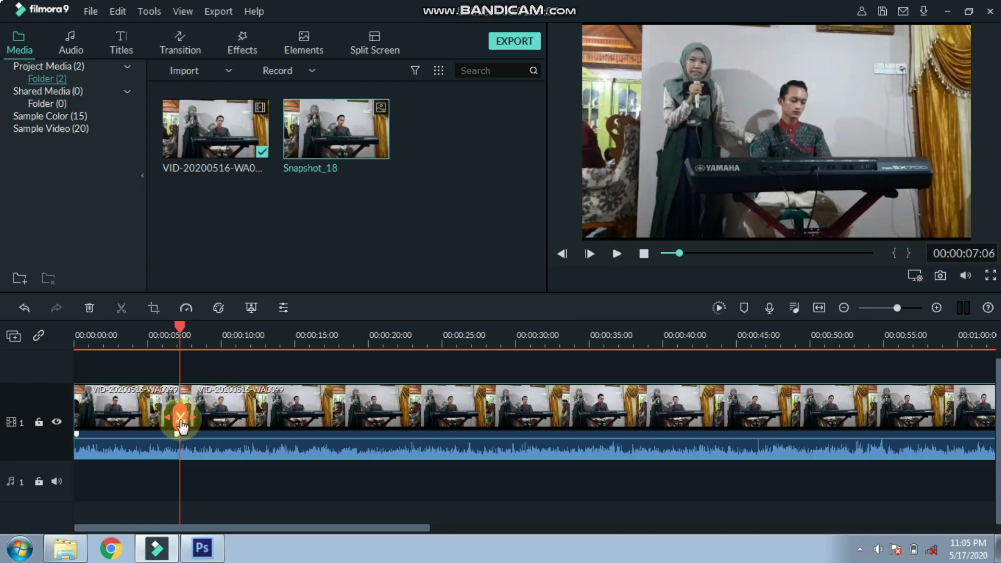
# Step: Reveal Snapshot_18 in its disk folder and copy the image file to Local Disk (E:)
pyautogui.rightClick(380, 146)
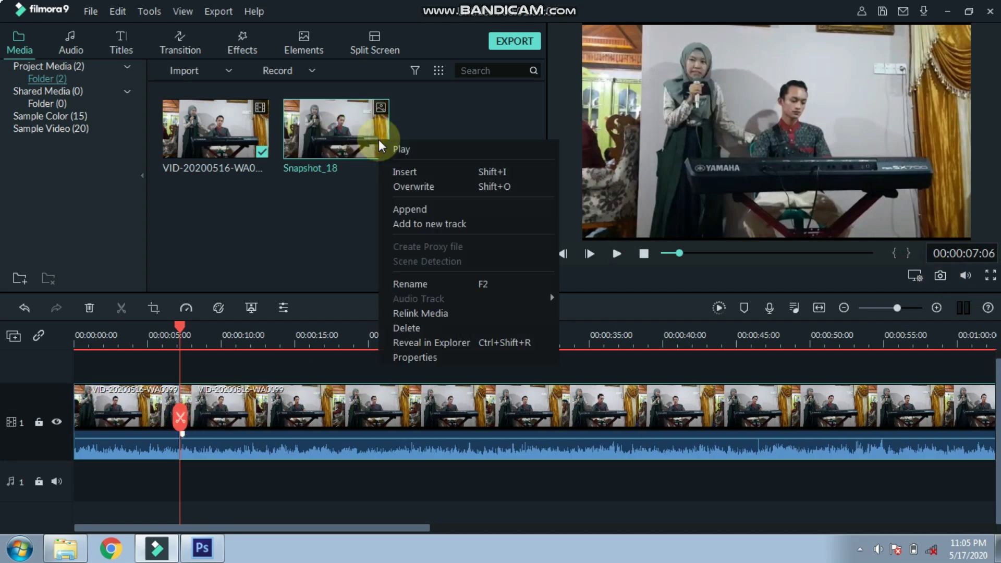
pyautogui.click(448, 343)
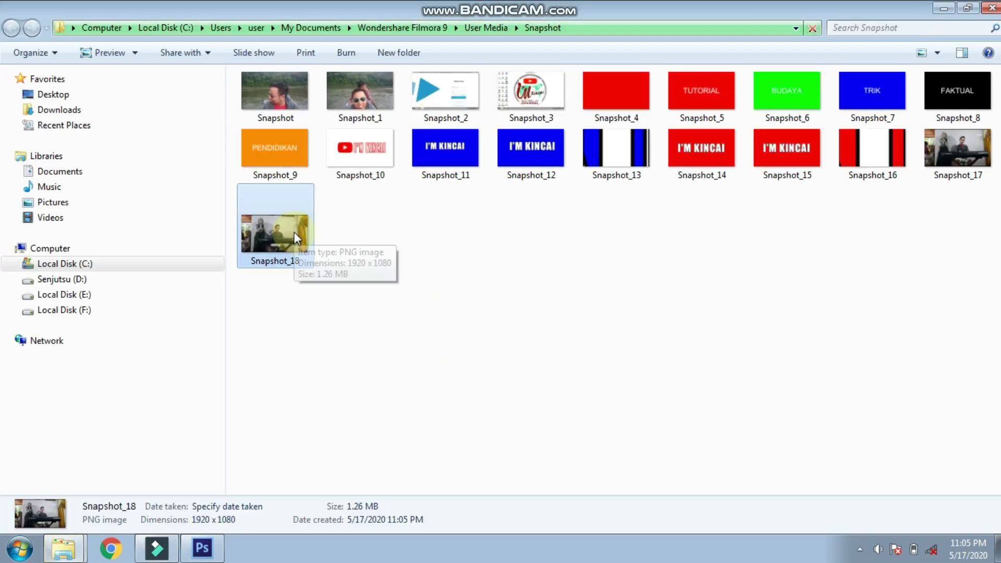
pyautogui.moveTo(294, 232); pyautogui.dragTo(97, 301)
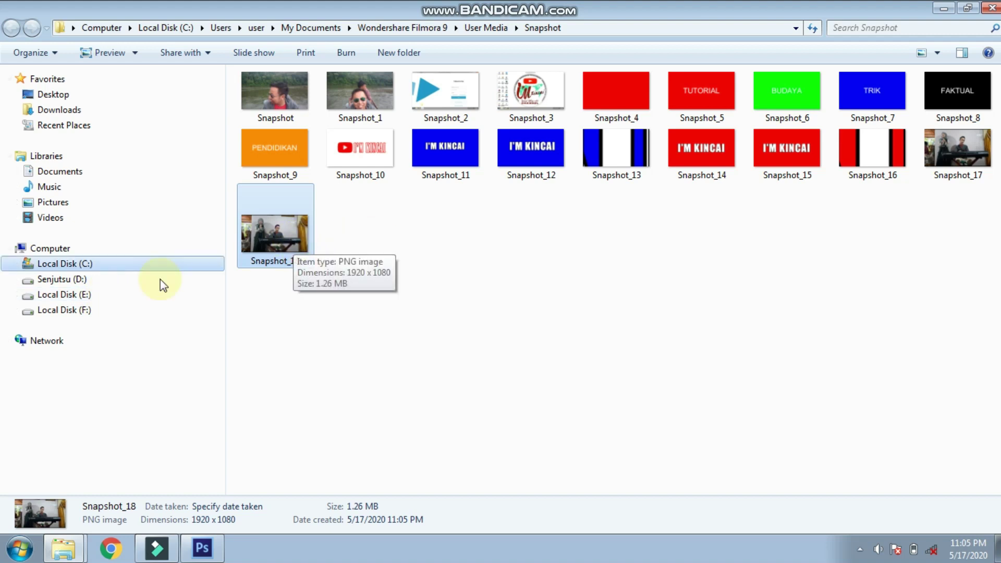
# Step: Open the Snapshot_18 copy from Local Disk (E:) in Photoshop
pyautogui.click(87, 295)
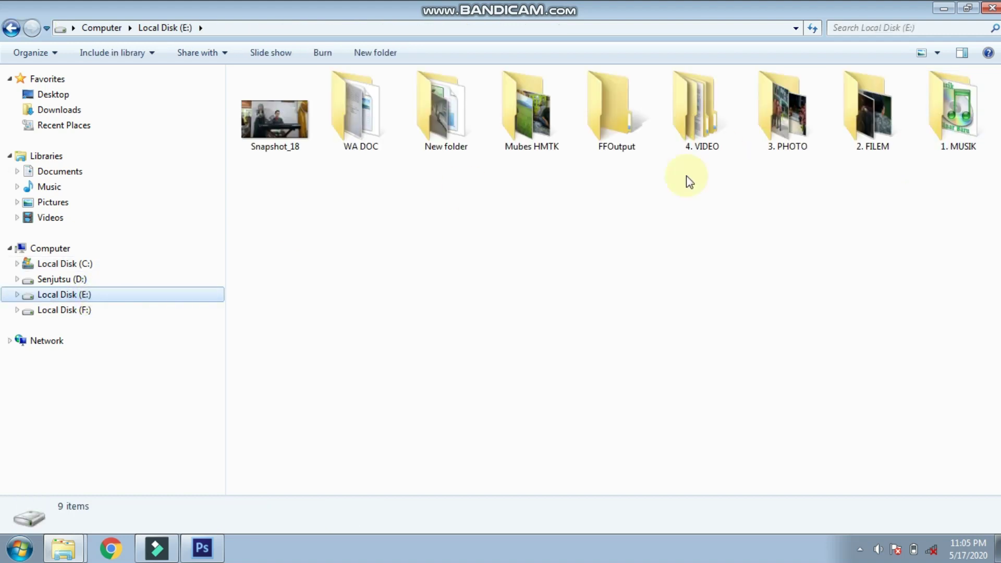
pyautogui.click(279, 129)
pyautogui.moveTo(261, 233); pyautogui.dragTo(328, 386)
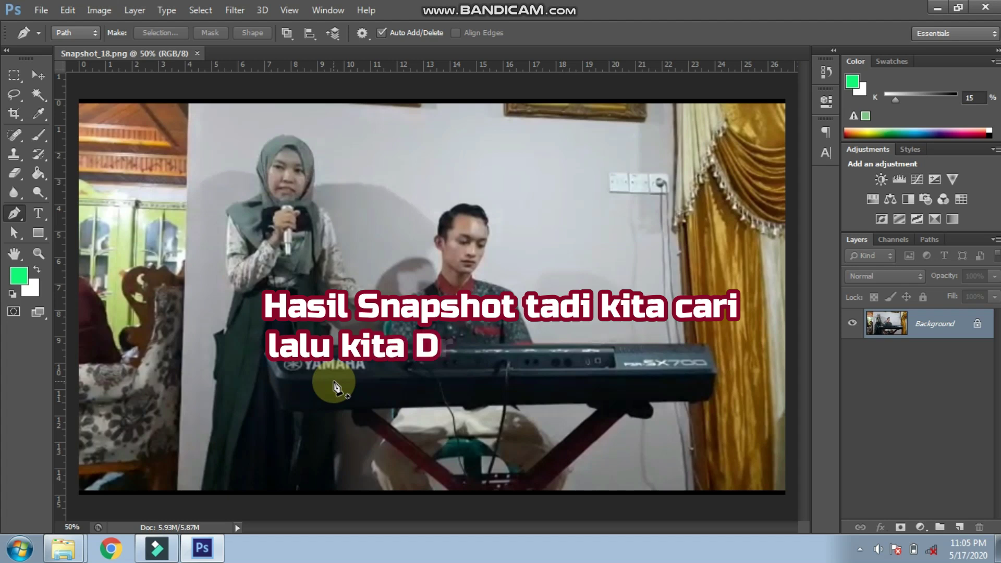
# Step: With the Pen tool in Path mode, trace the standing singer's outline from the dress hem beside the armchair up around her head
pyautogui.hotkey('ctrl', '-')
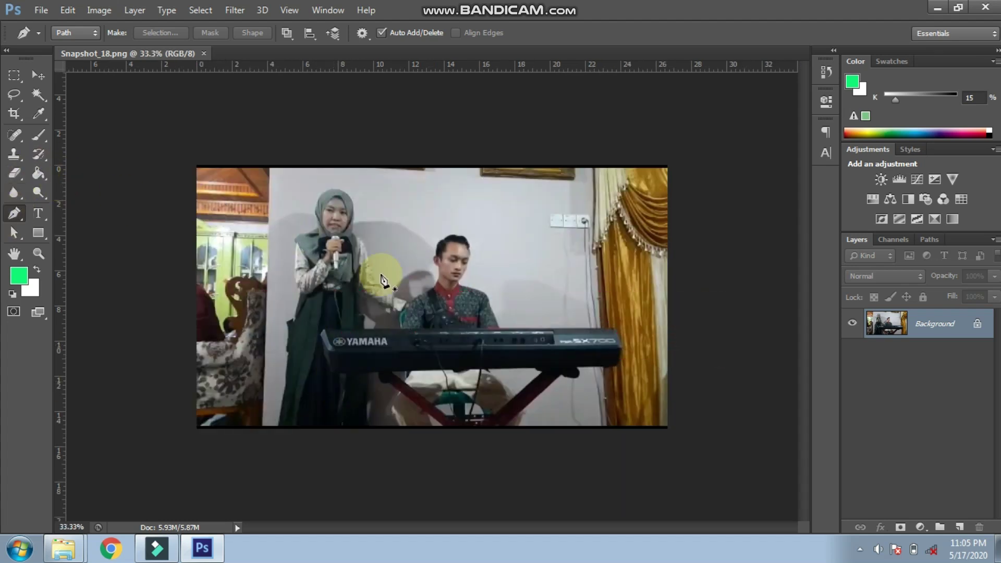
pyautogui.click(278, 427)
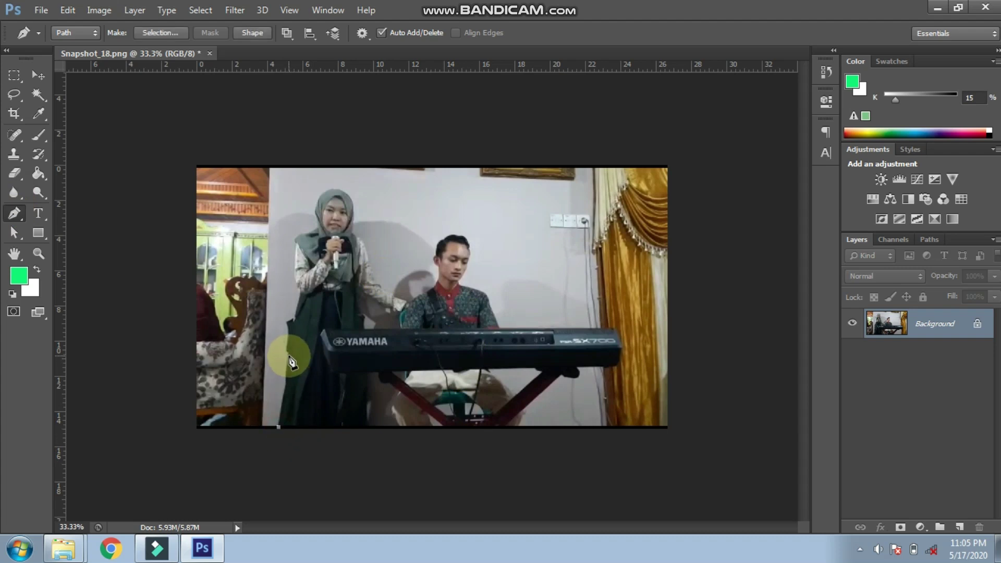
pyautogui.click(289, 335)
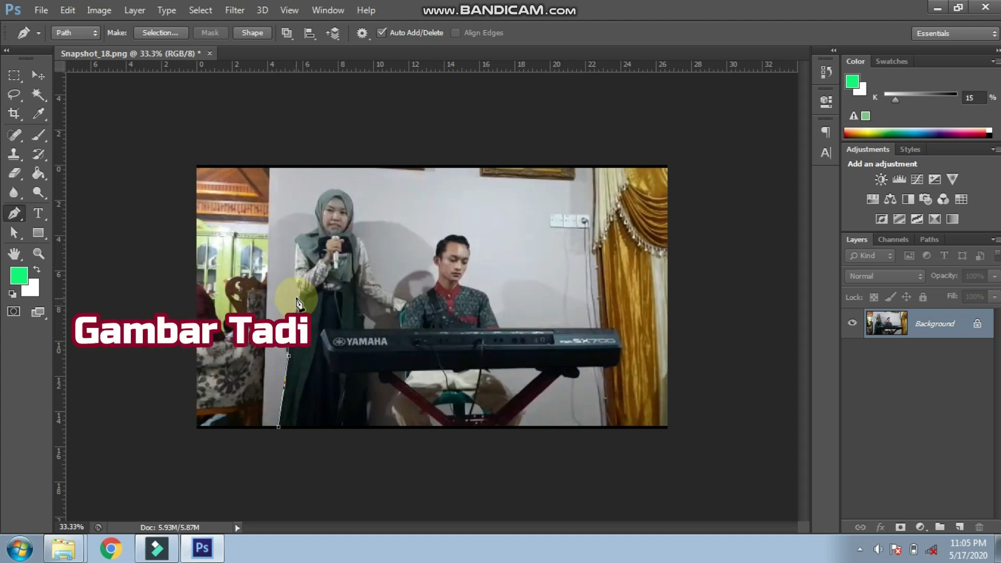
pyautogui.click(296, 297)
pyautogui.click(298, 287)
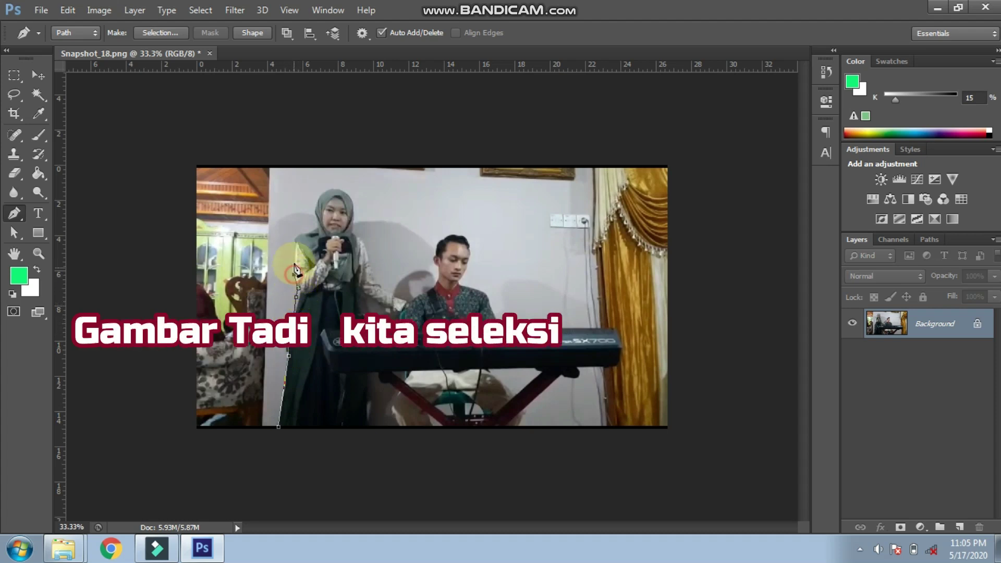
pyautogui.click(294, 253)
pyautogui.click(295, 239)
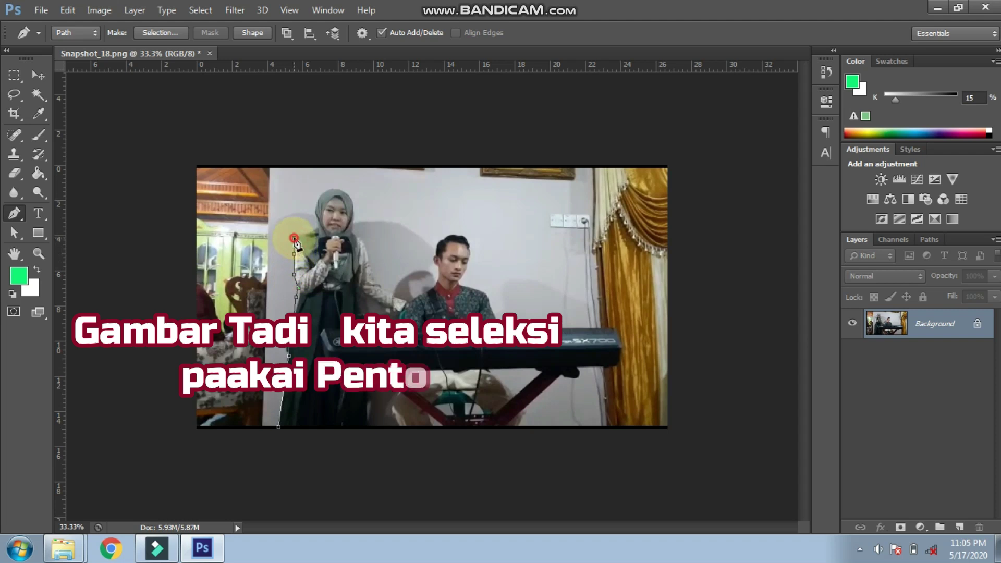
pyautogui.moveTo(309, 231); pyautogui.dragTo(320, 229)
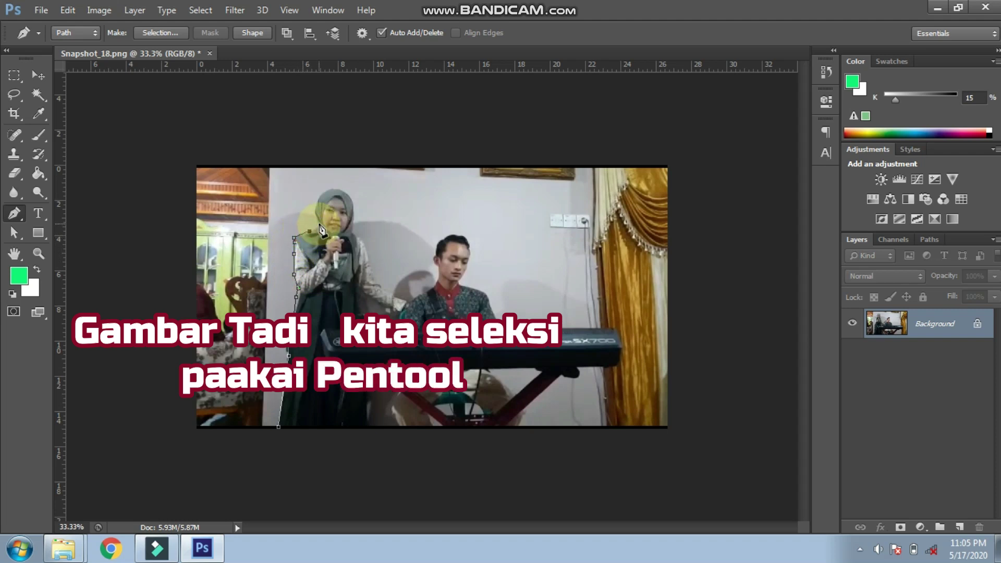
pyautogui.click(316, 226)
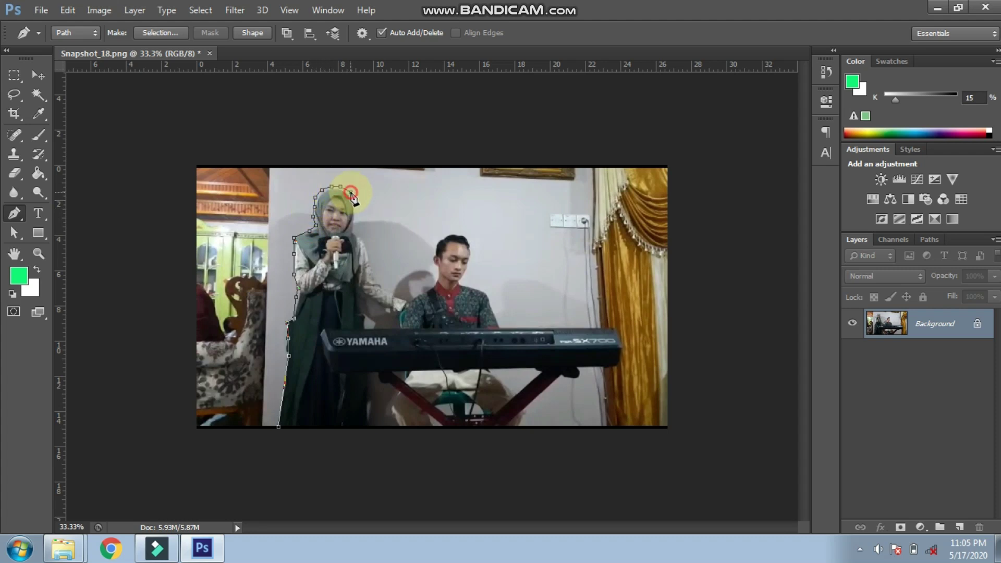
# Step: Continue the pen path down the singer's outstretched arm and the dress side nearest the keyboardist, closing it at the starting hem point
pyautogui.moveTo(356, 234); pyautogui.dragTo(363, 243)
pyautogui.click(371, 260)
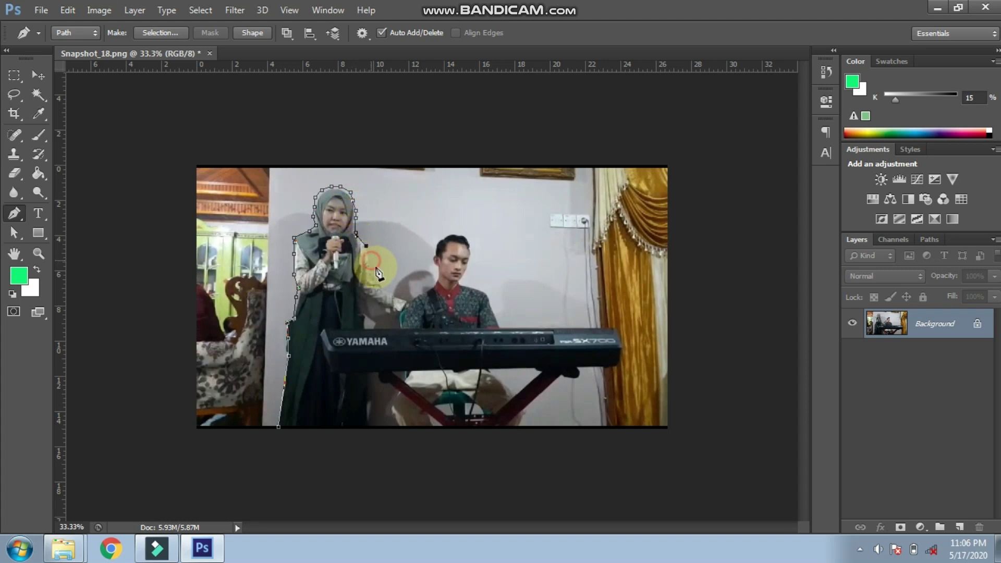
pyautogui.click(400, 300)
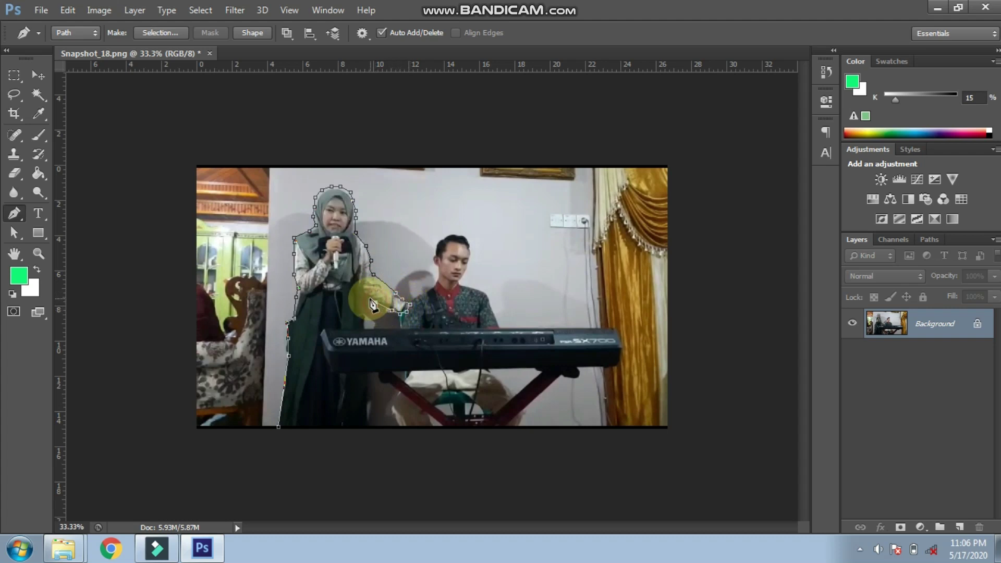
pyautogui.click(365, 317)
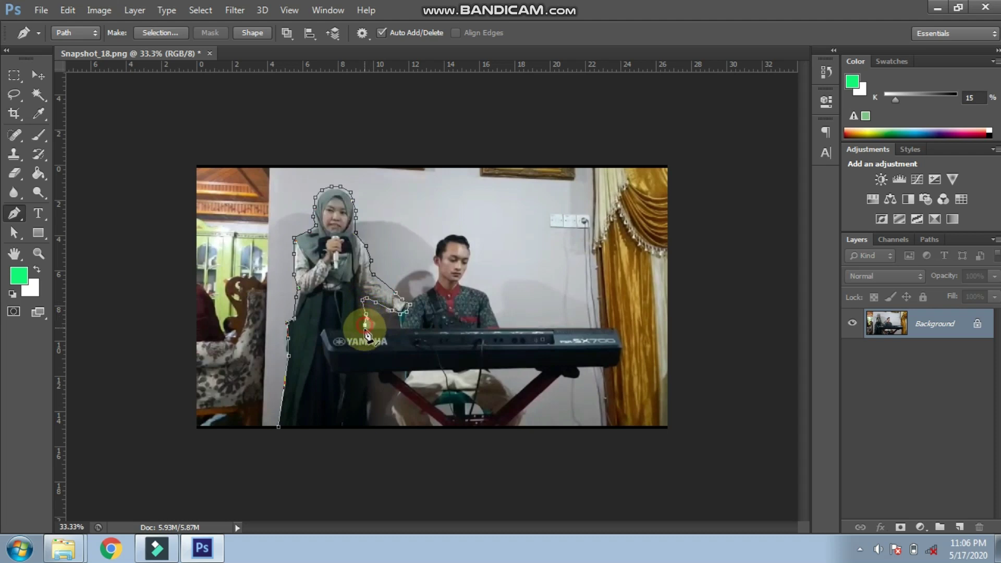
pyautogui.click(368, 403)
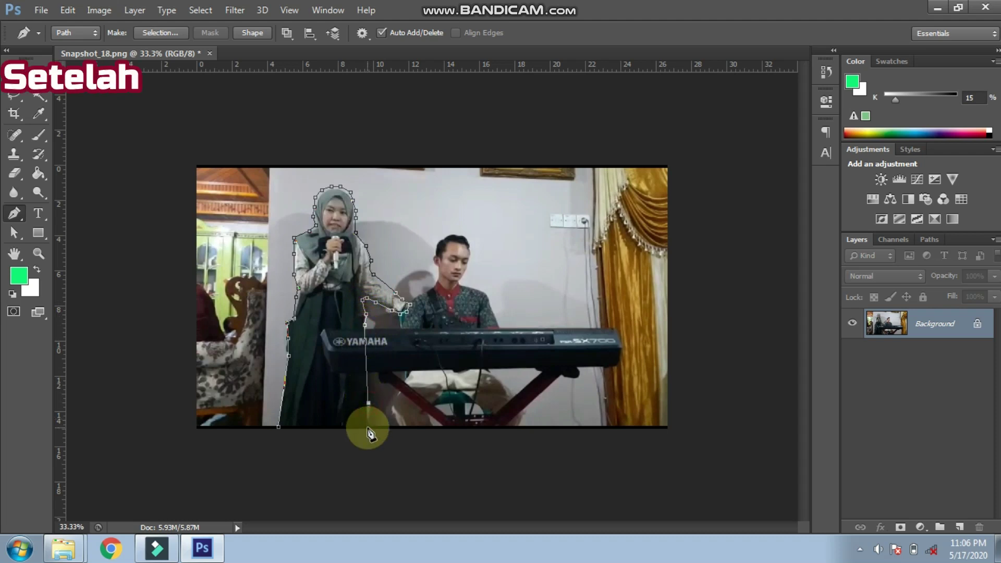
pyautogui.click(367, 427)
pyautogui.click(279, 427)
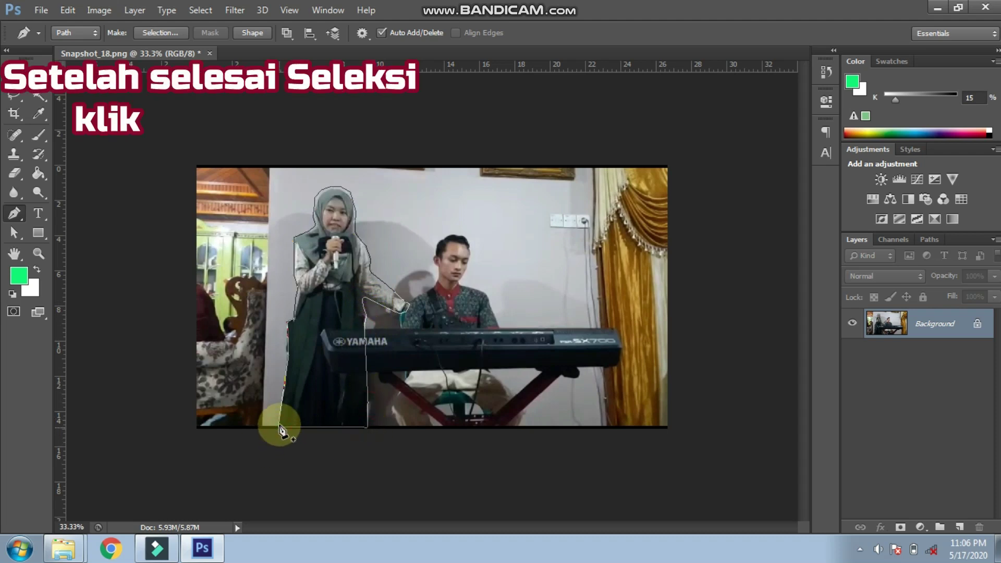
# Step: Convert the closed path around the singer into a new anti-aliased selection with a 0-pixel feather radius
pyautogui.rightClick(323, 296)
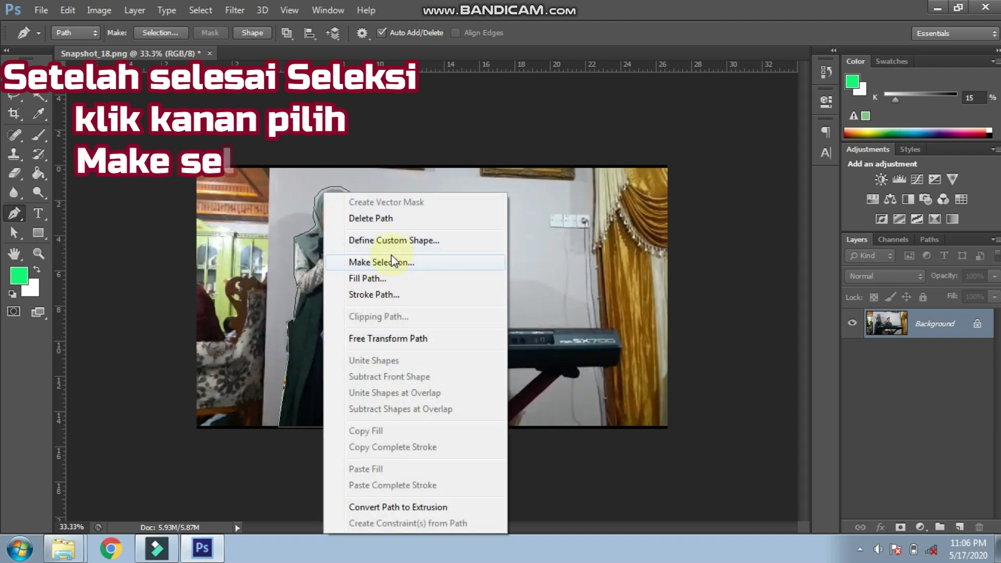
pyautogui.click(391, 260)
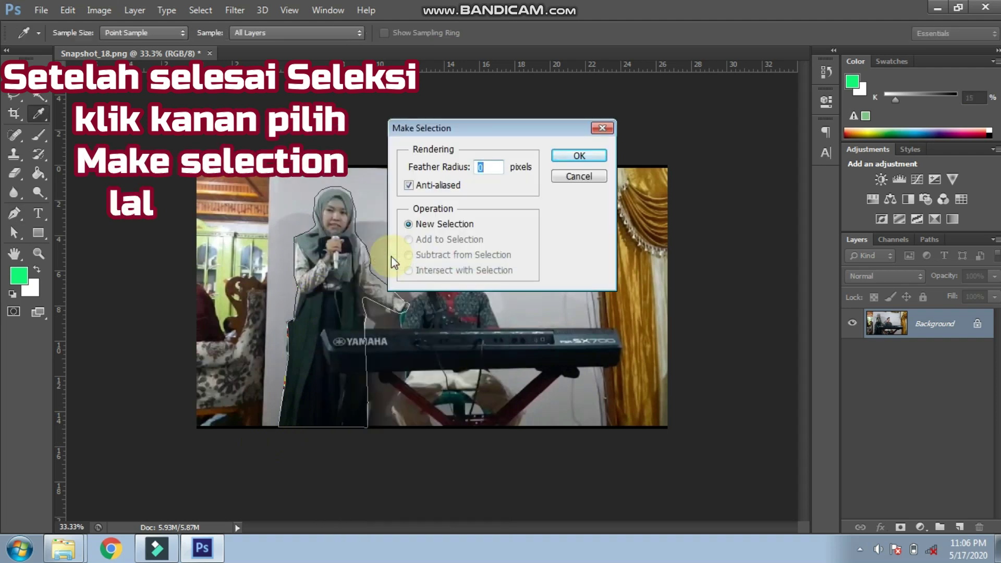
pyautogui.click(577, 156)
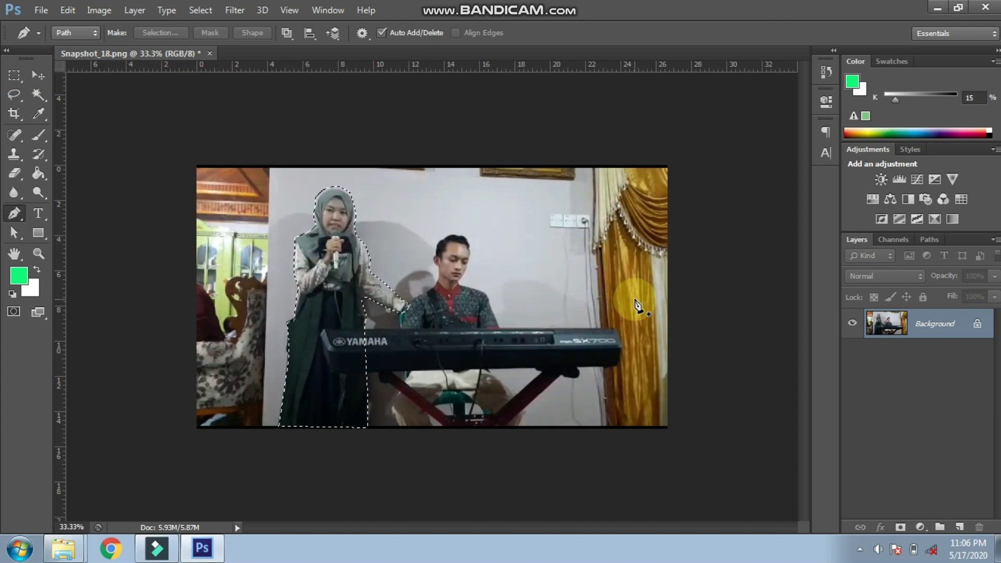
# Step: Copy the selected singer to a new layer, hide the Background layer and switch to the Move tool
pyautogui.hotkey('ctrl', 'j')
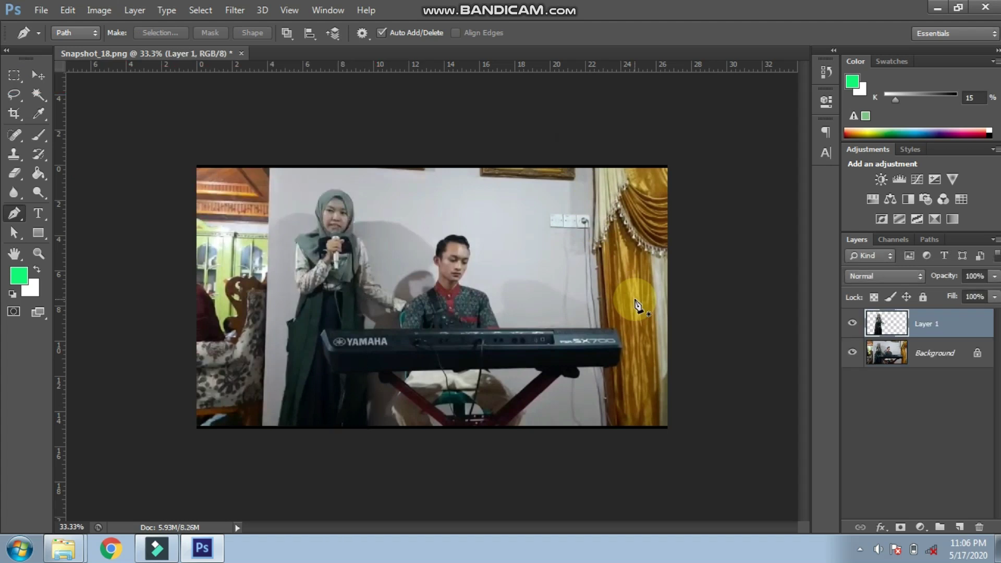
pyautogui.click(853, 353)
pyautogui.click(40, 74)
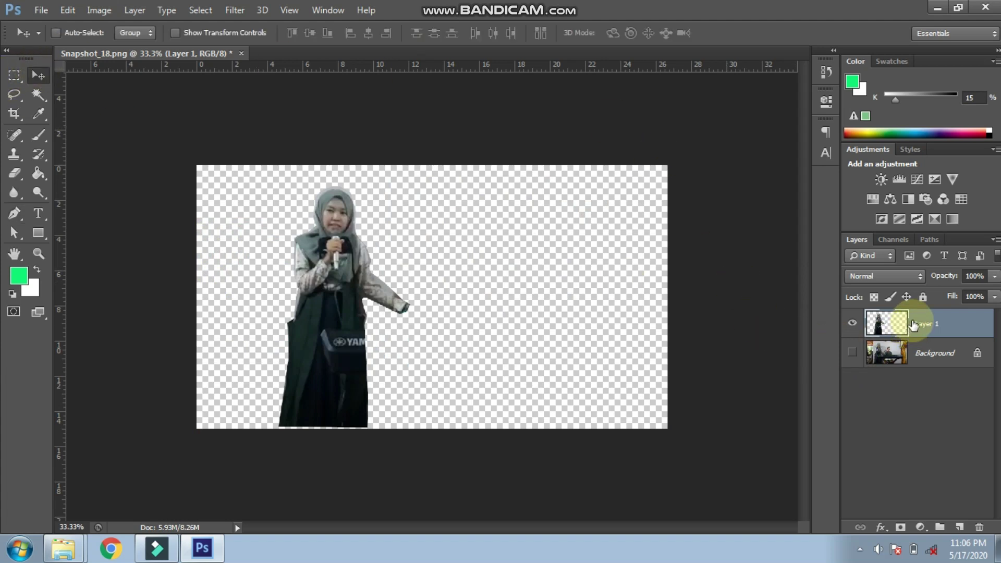
# Step: Add a Stroke effect to the singer's layer, using the off-white color f9f4f4 and a size of 13 px
pyautogui.click(880, 526)
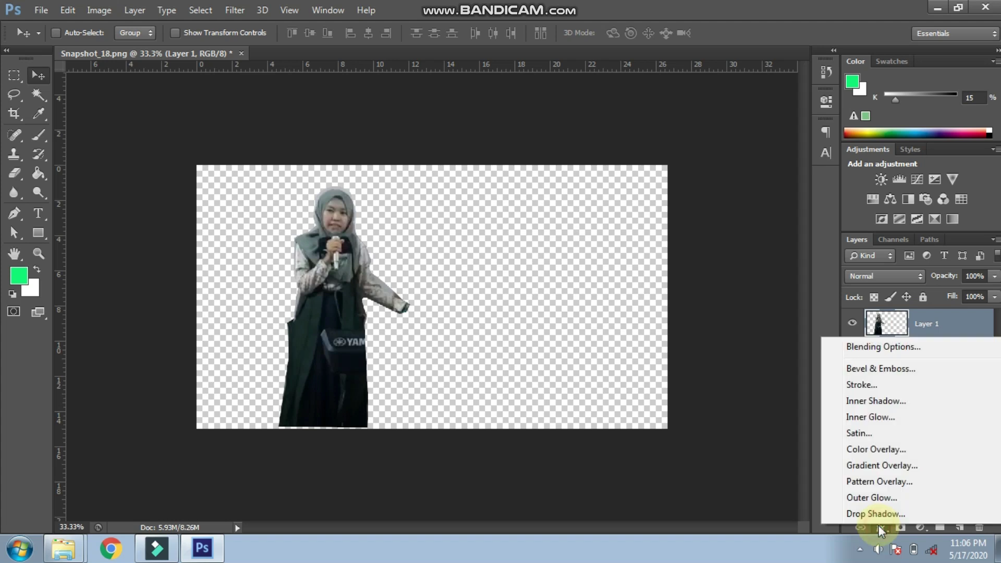
pyautogui.click(868, 386)
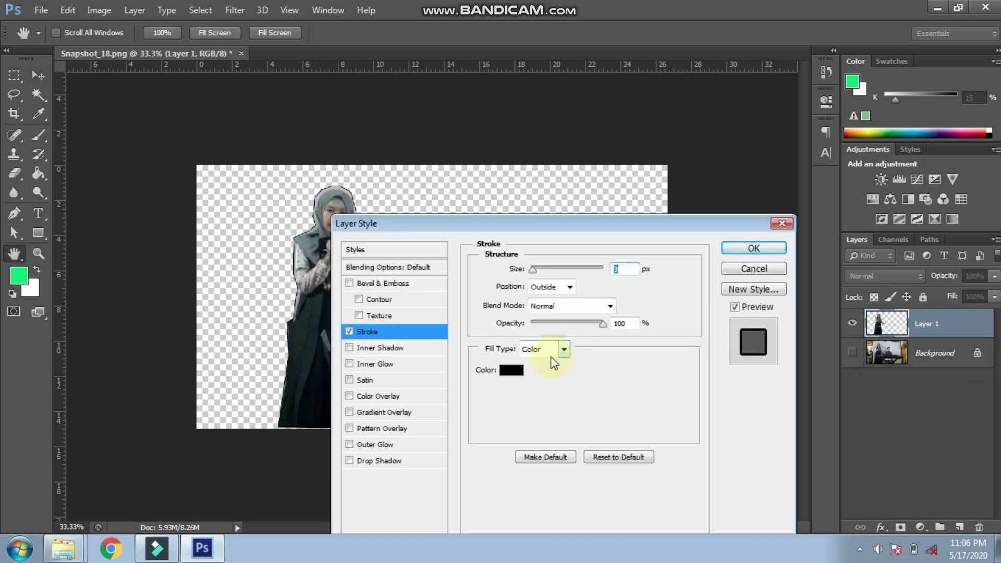
pyautogui.click(514, 370)
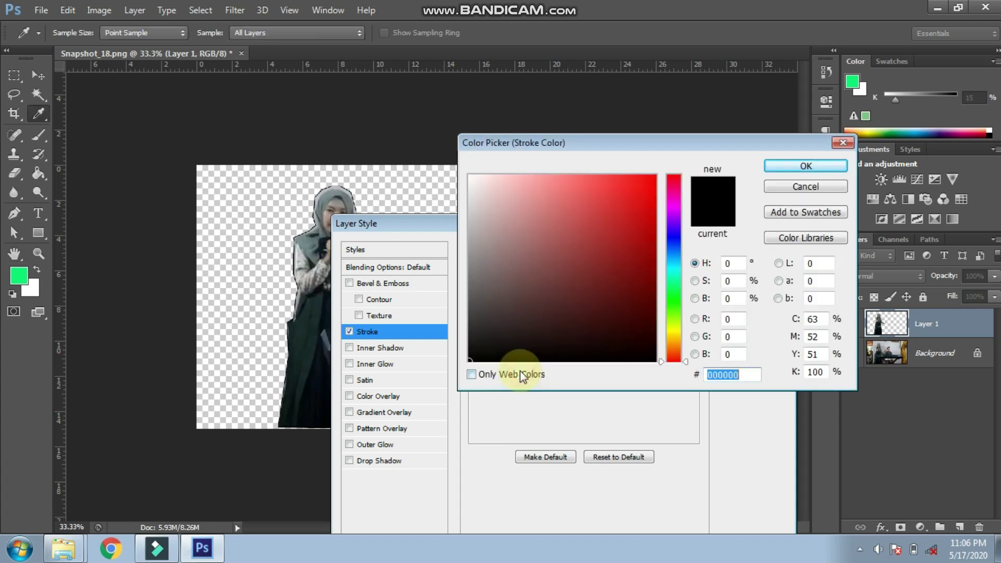
pyautogui.click(472, 180)
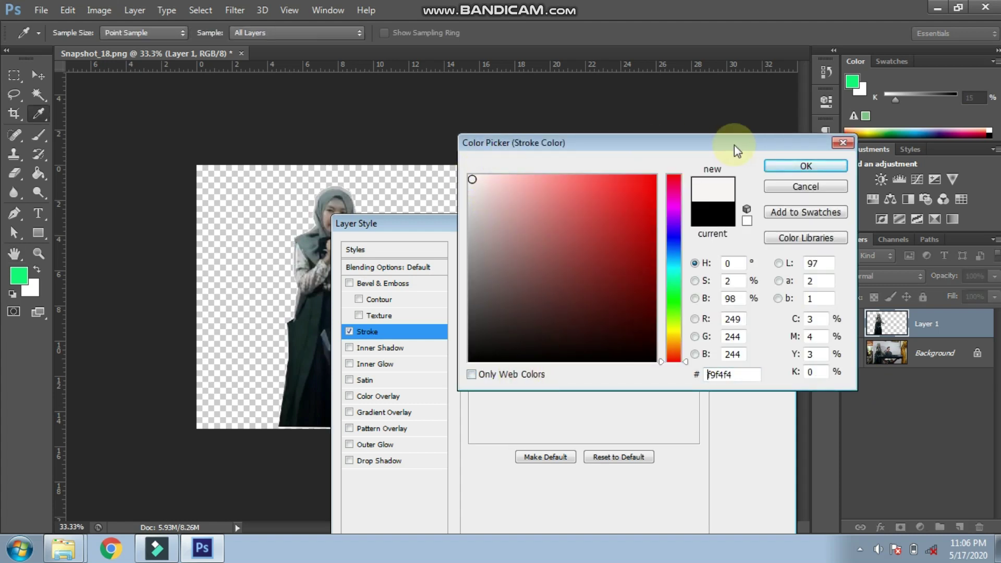
pyautogui.click(782, 172)
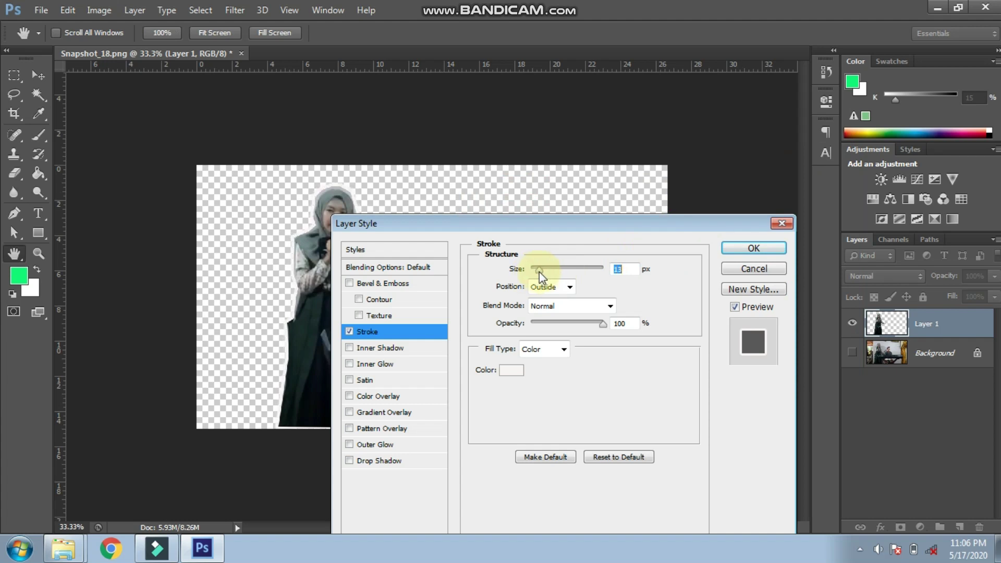
# Step: Compare the Inside and Outside positions for the singer's stroke, keep Outside and apply the layer style
pyautogui.click(569, 286)
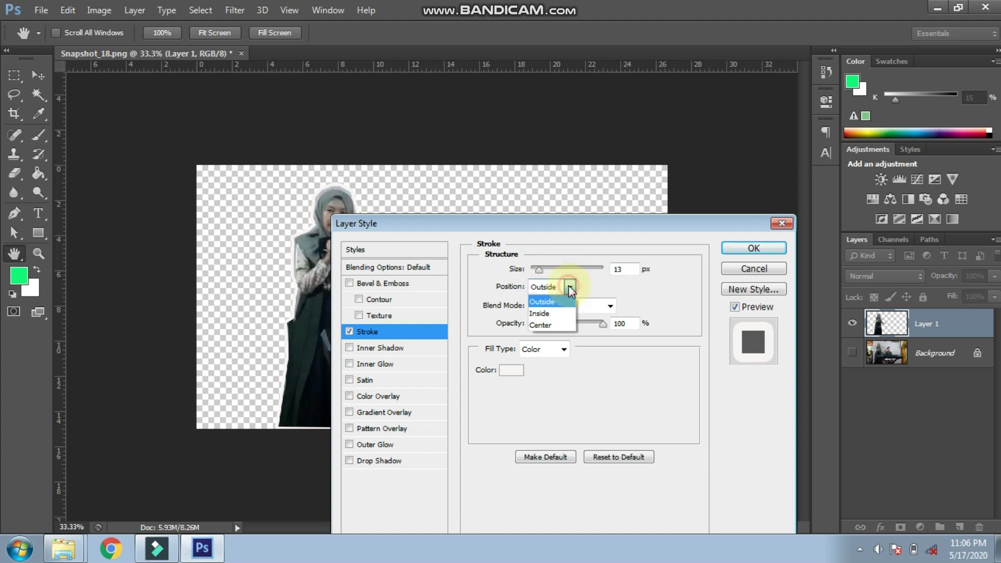
pyautogui.click(562, 314)
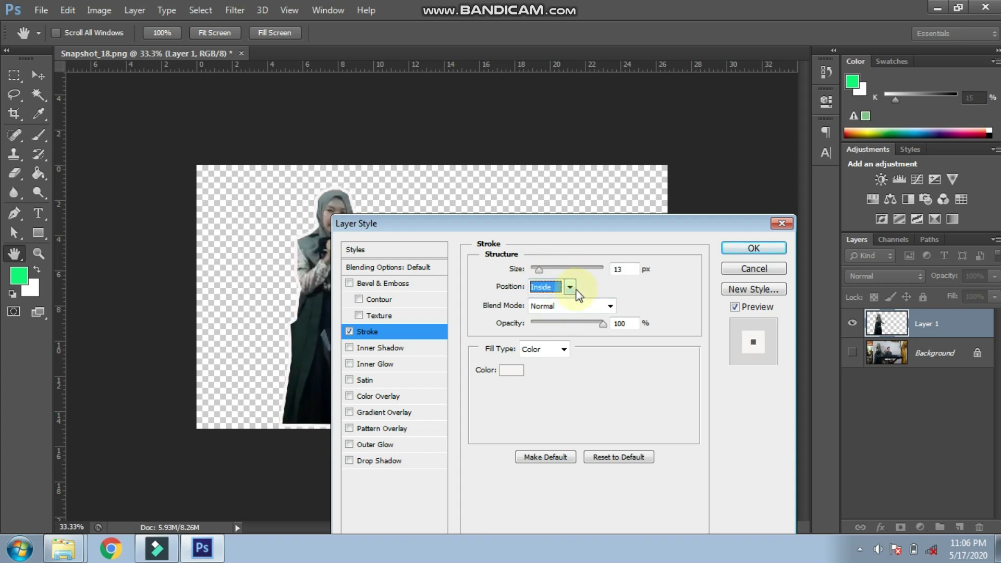
pyautogui.click(571, 288)
pyautogui.click(562, 302)
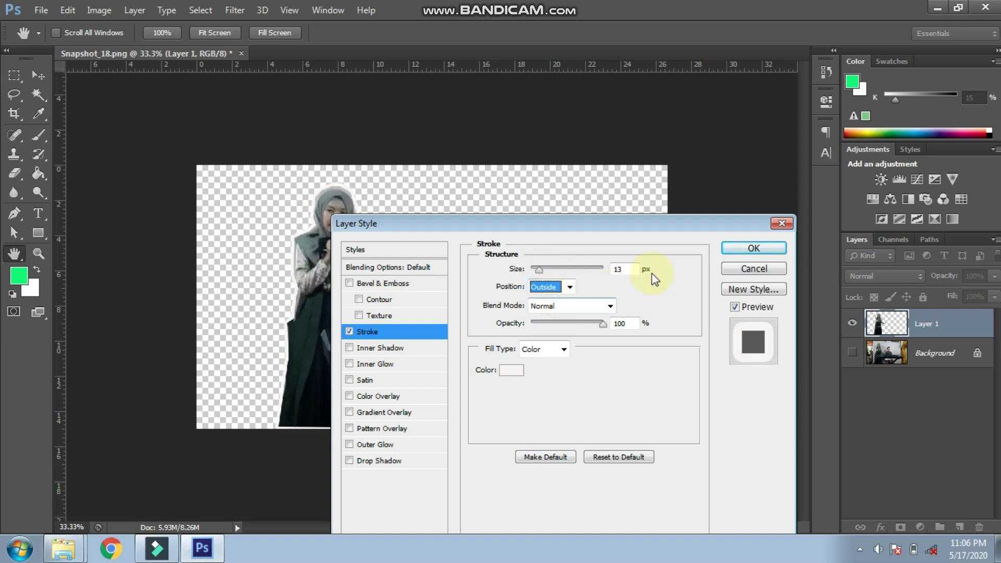
pyautogui.click(761, 247)
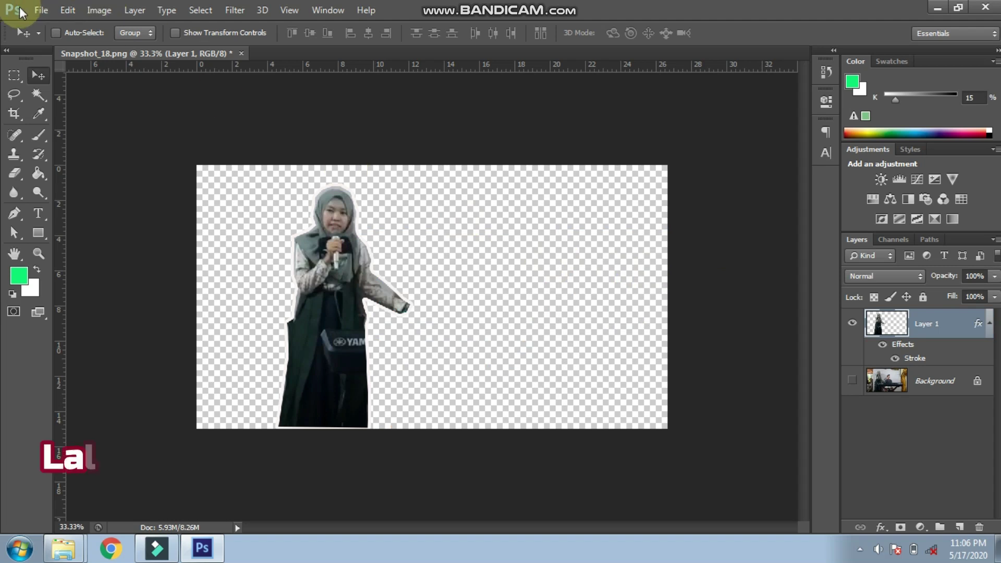
# Step: Start saving a separate copy of the cutout to Local Disk (E:) in PNG format
pyautogui.click(48, 14)
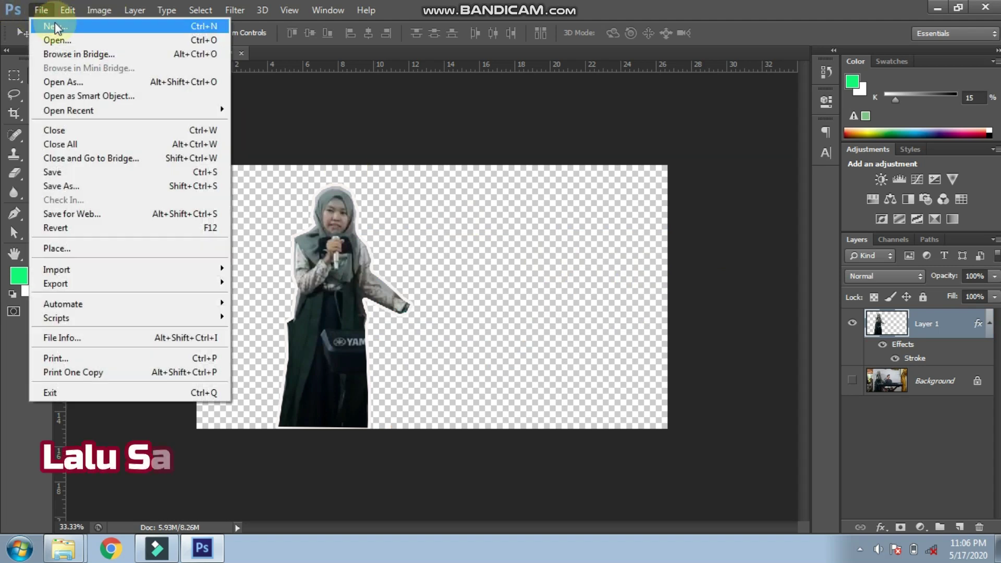
pyautogui.click(107, 187)
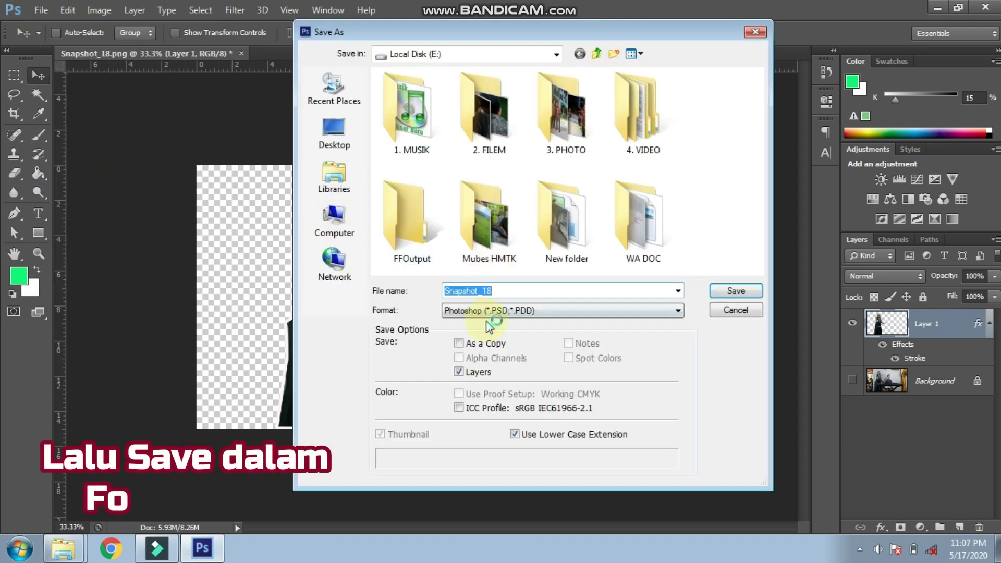
pyautogui.click(490, 313)
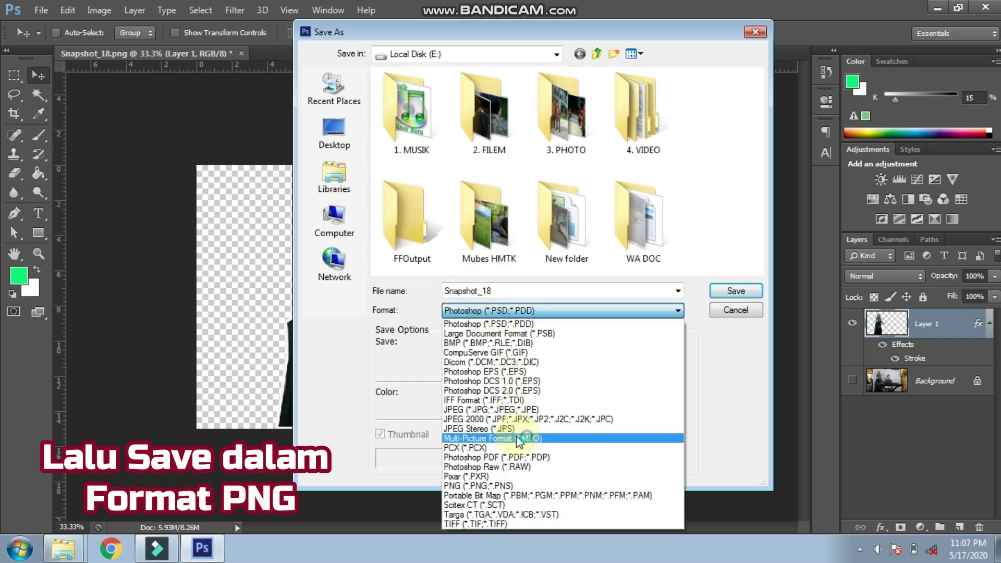
pyautogui.click(521, 485)
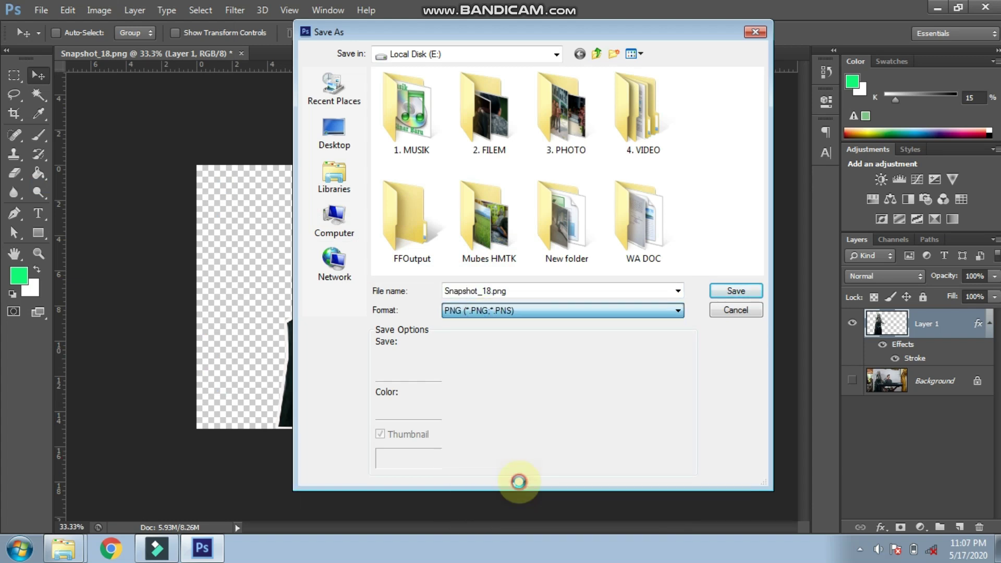
pyautogui.doubleClick(494, 288)
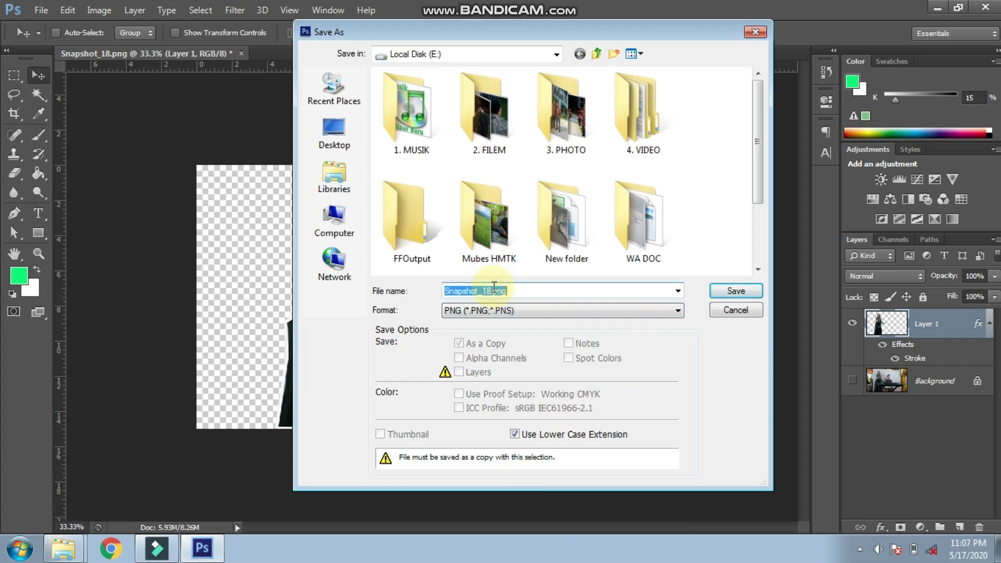
pyautogui.click(732, 292)
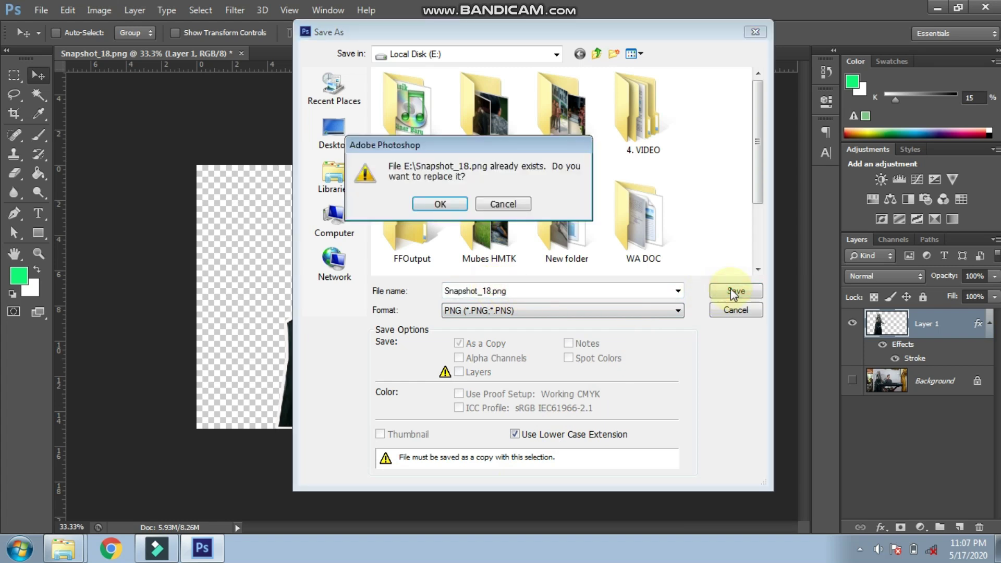
pyautogui.click(498, 206)
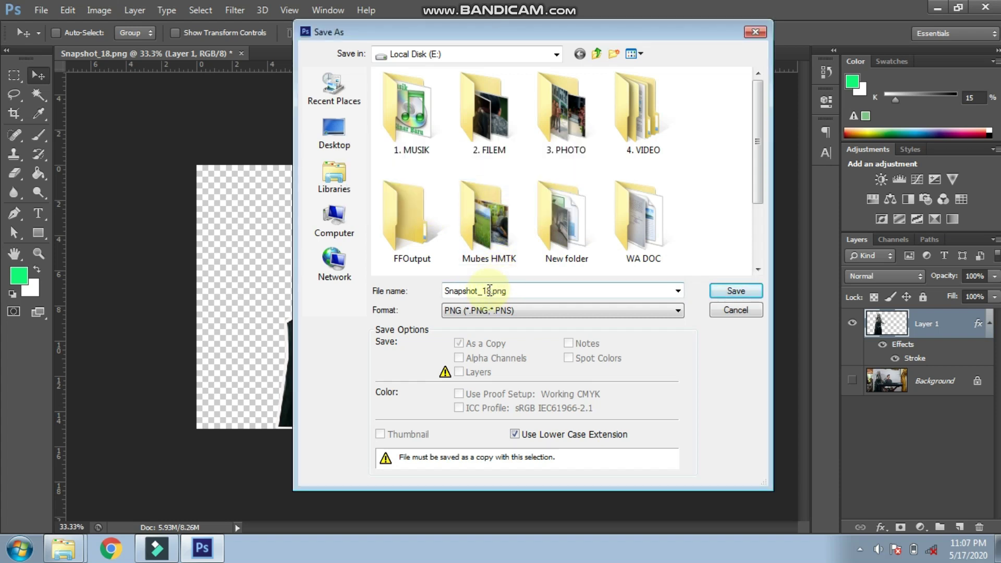
# Step: Name the PNG copy Snapshot_181.png and save it with Smallest / Slow compression and no interlacing
pyautogui.click(490, 290)
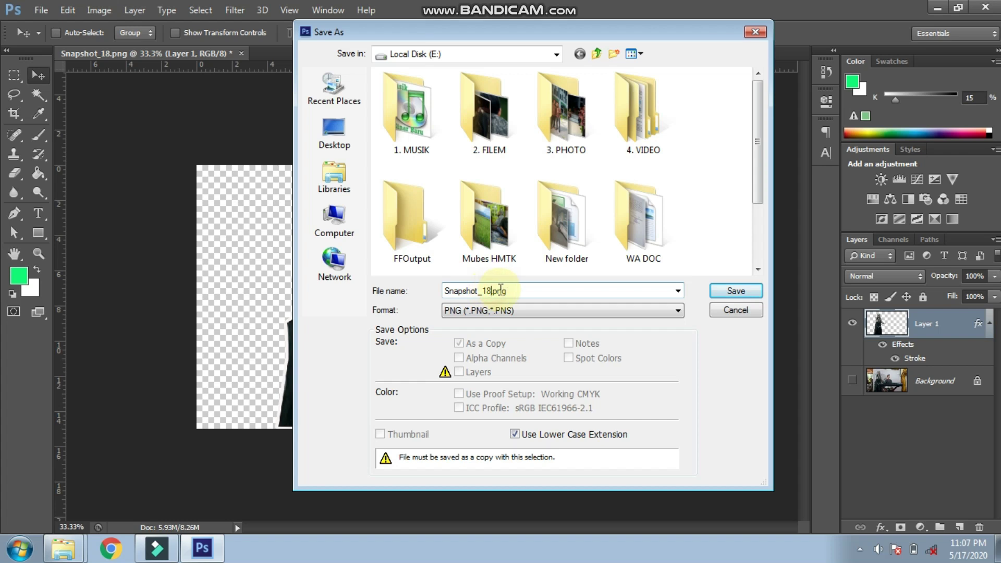
pyautogui.write('1')
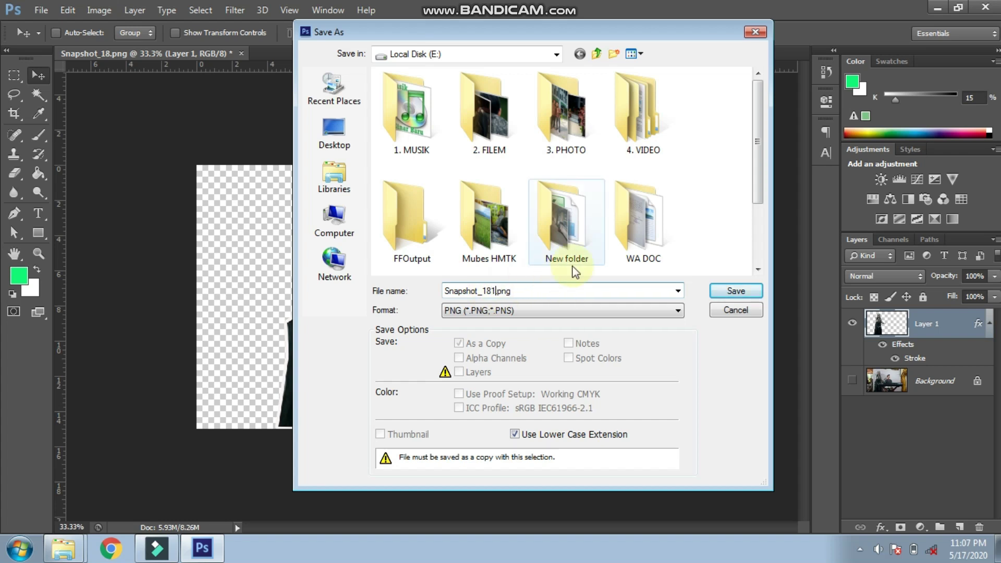
pyautogui.click(721, 291)
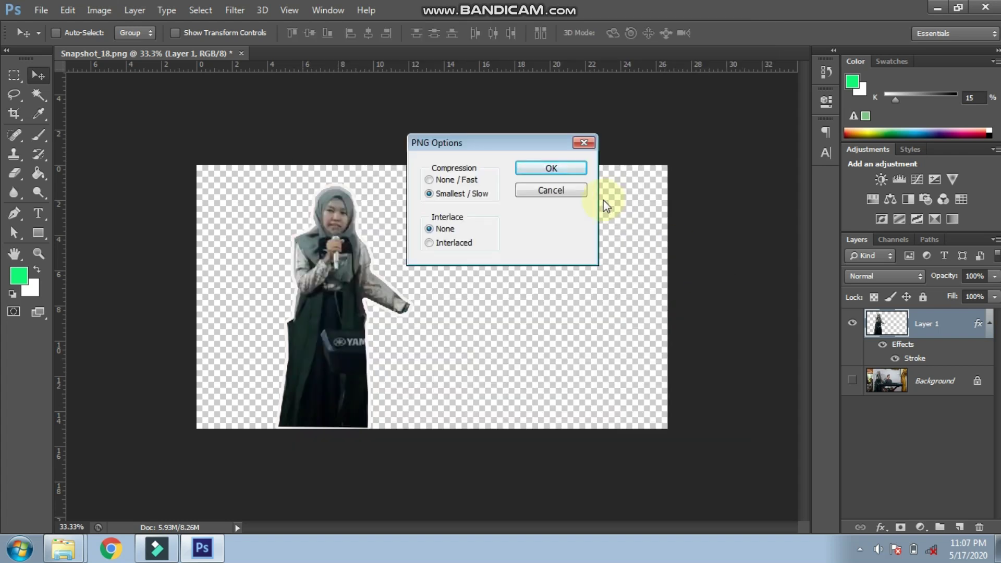
pyautogui.click(564, 172)
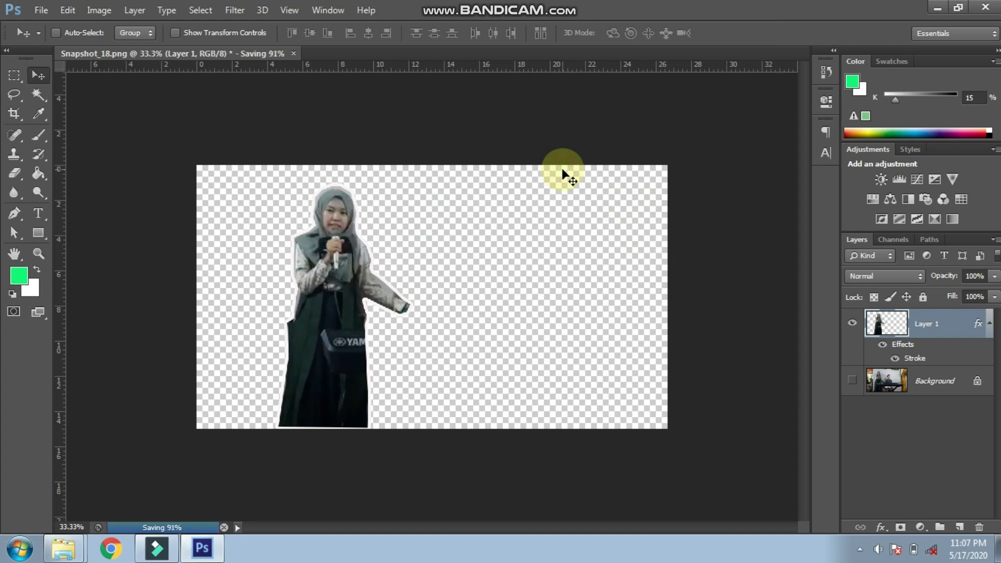
# Step: Close Photoshop without saving the document's changes and select Snapshot_181 in the Local Disk (E:) folder
pyautogui.click(985, 7)
pyautogui.click(477, 202)
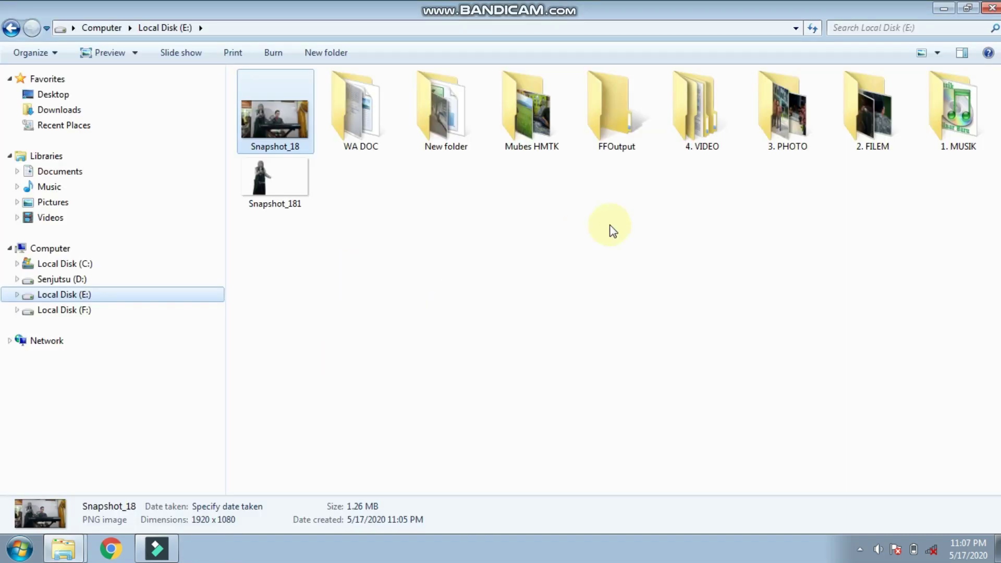
pyautogui.click(265, 203)
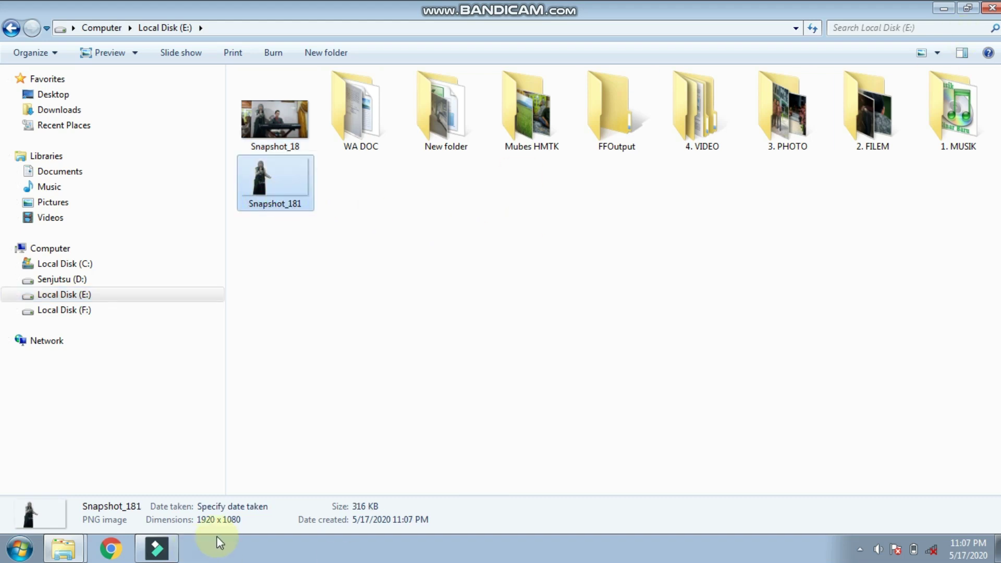
# Step: Switch to Filmora and insert the Snapshot_18 image at the cut between the two video clips on track 1
pyautogui.click(157, 548)
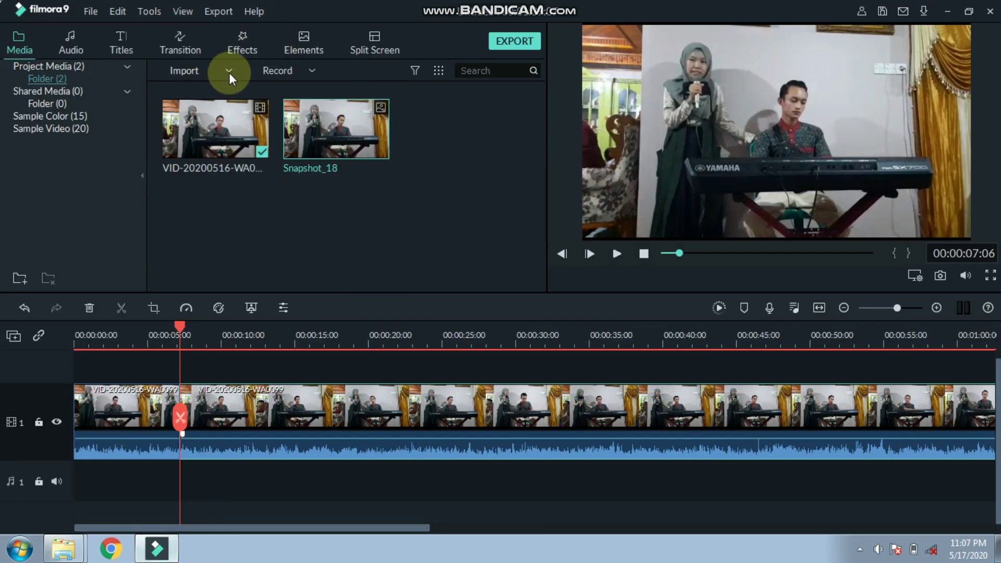
pyautogui.moveTo(355, 149)
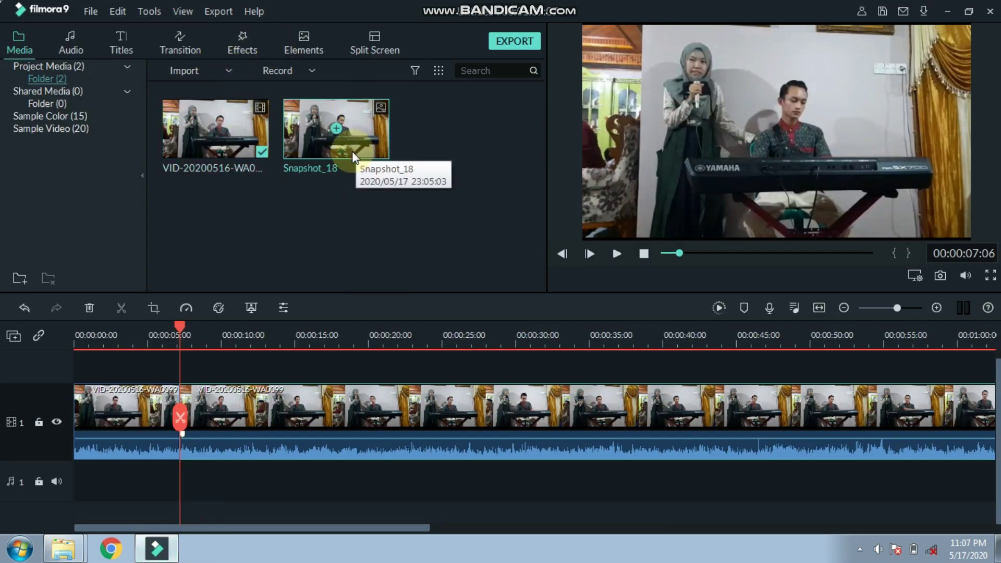
pyautogui.moveTo(352, 151); pyautogui.dragTo(186, 424)
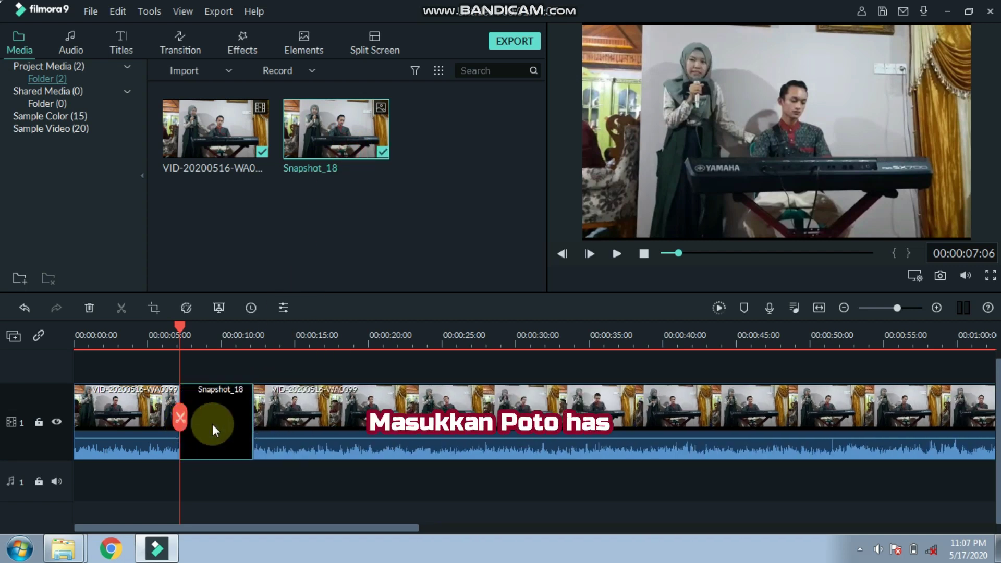
# Step: Import the Snapshot_181 image from Local Disk (E:) into the project media
pyautogui.click(229, 71)
pyautogui.click(223, 90)
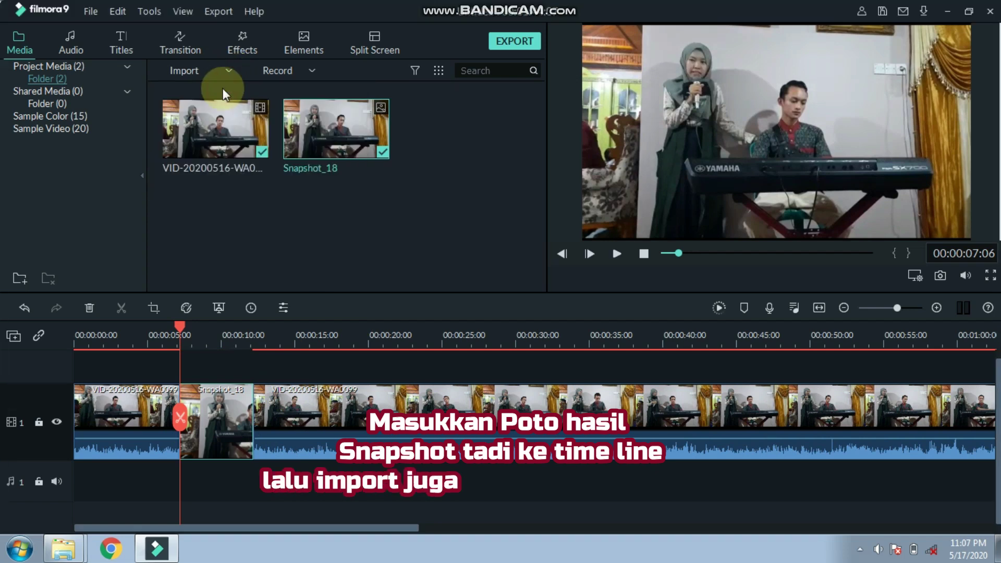
pyautogui.click(65, 286)
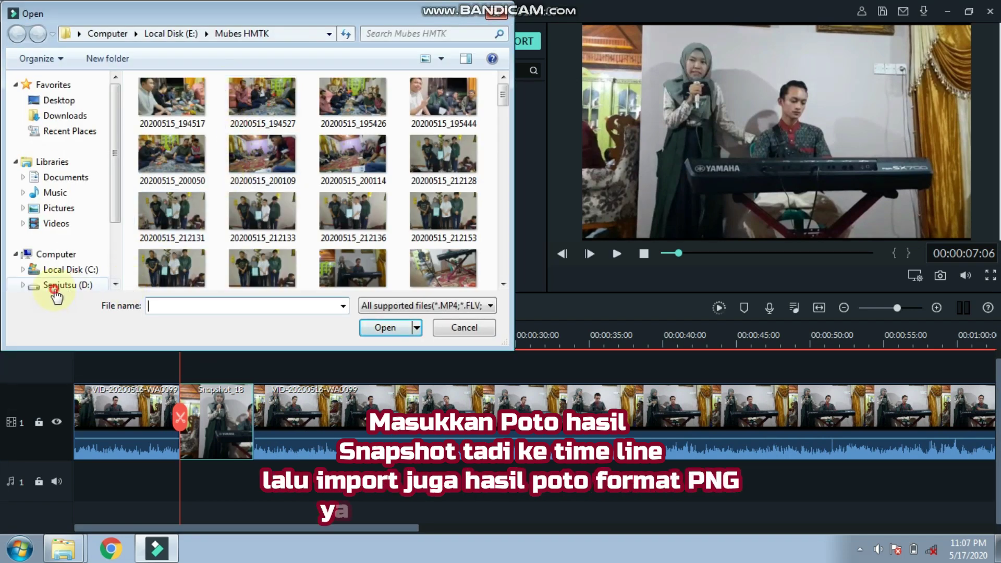
pyautogui.moveTo(118, 209); pyautogui.dragTo(118, 245)
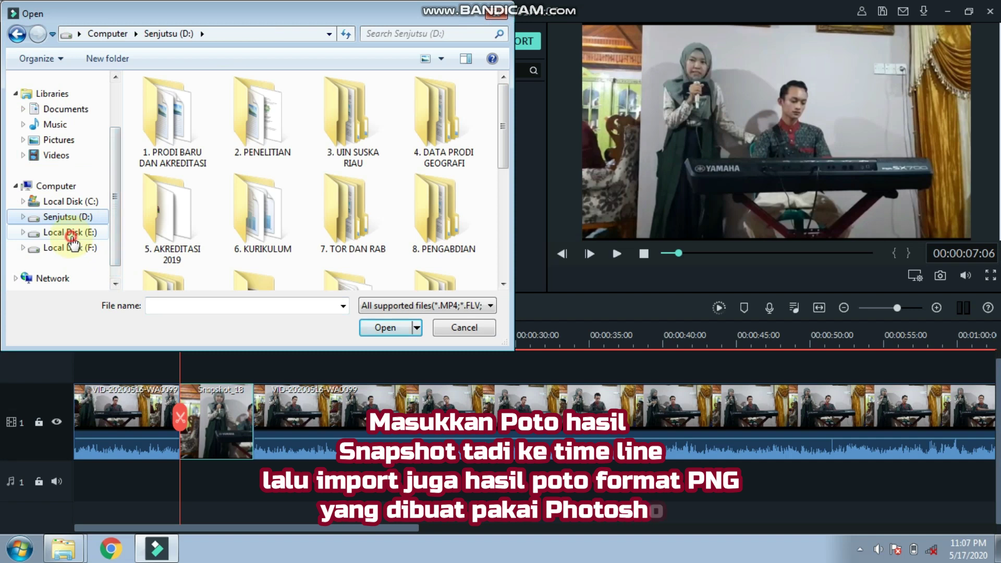
pyautogui.click(69, 233)
pyautogui.click(279, 274)
pyautogui.click(384, 328)
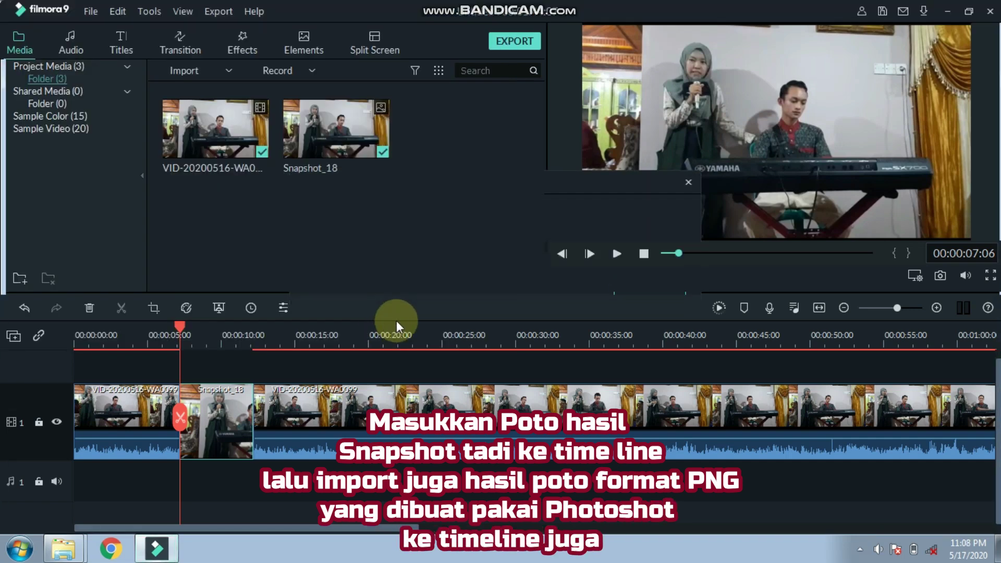
# Step: Place Snapshot_181 on track 2 directly above Snapshot_18 and preview the timeline from 00:00:04:10
pyautogui.moveTo(468, 145); pyautogui.dragTo(139, 337)
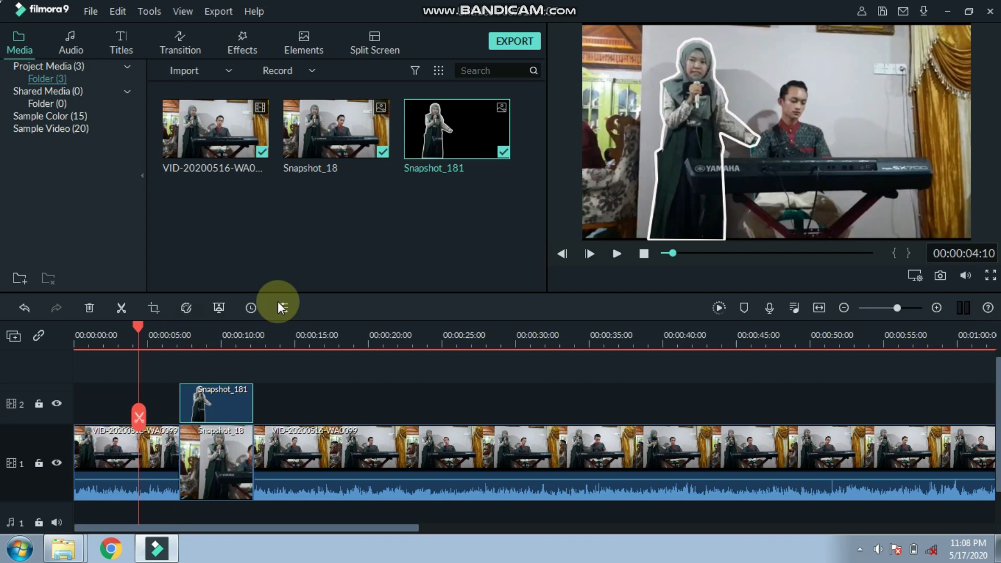
pyautogui.click(616, 254)
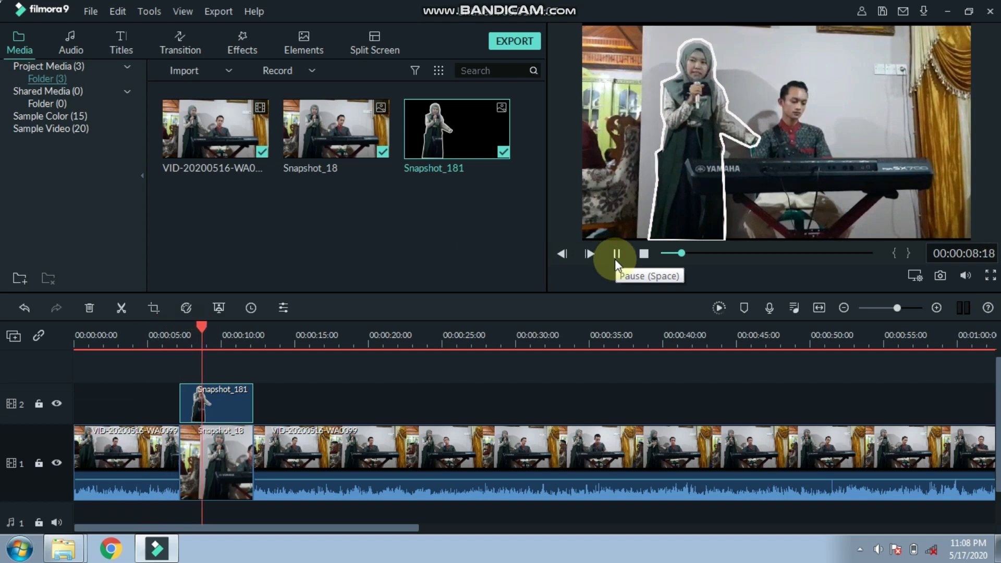
pyautogui.click(617, 255)
# Step: Open the Snapshot_181 clip's settings on track 2, try the Zoom out motion and apply Tiny zoom instead
pyautogui.click(240, 409)
pyautogui.doubleClick(243, 414)
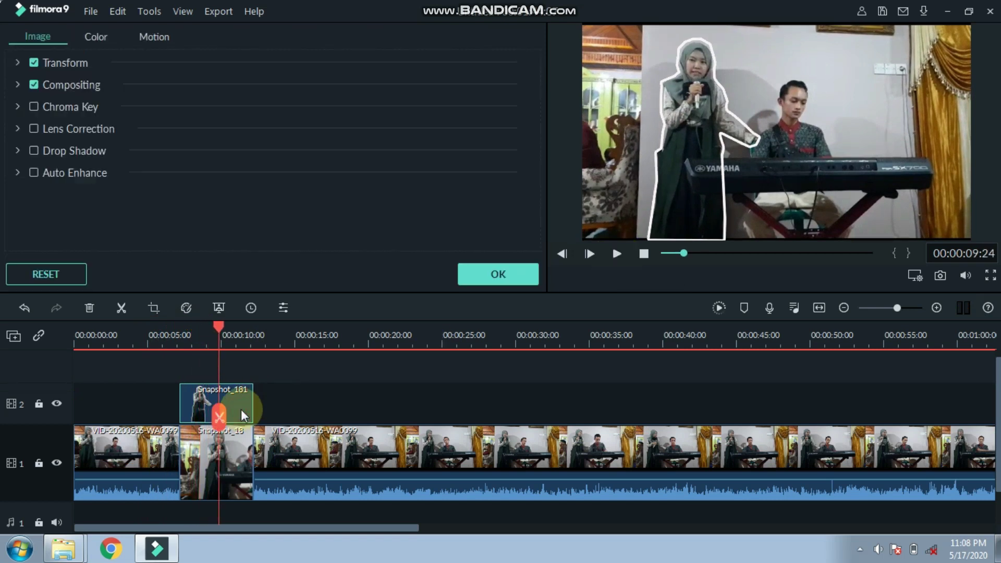
pyautogui.click(161, 36)
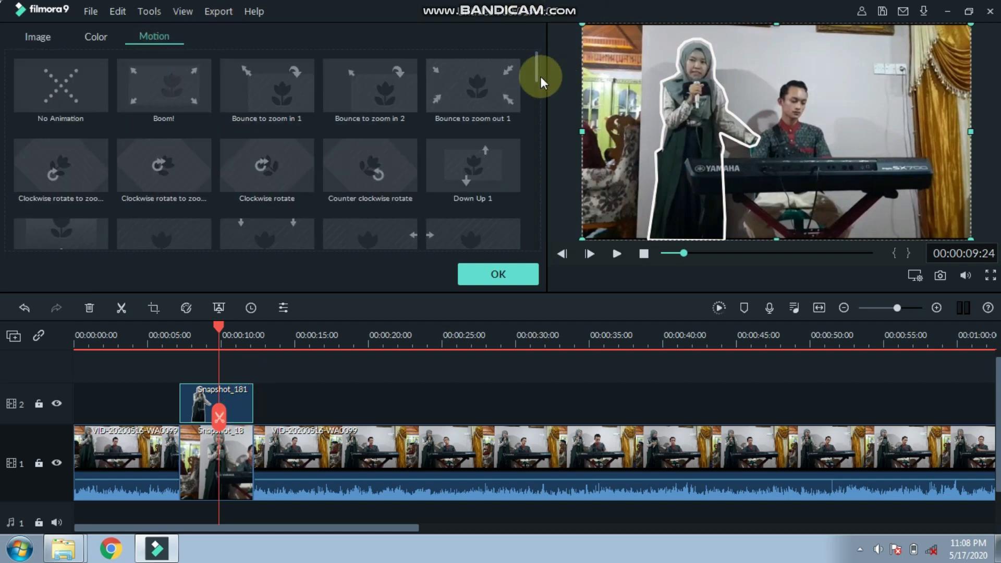
pyautogui.moveTo(537, 76); pyautogui.dragTo(584, 245)
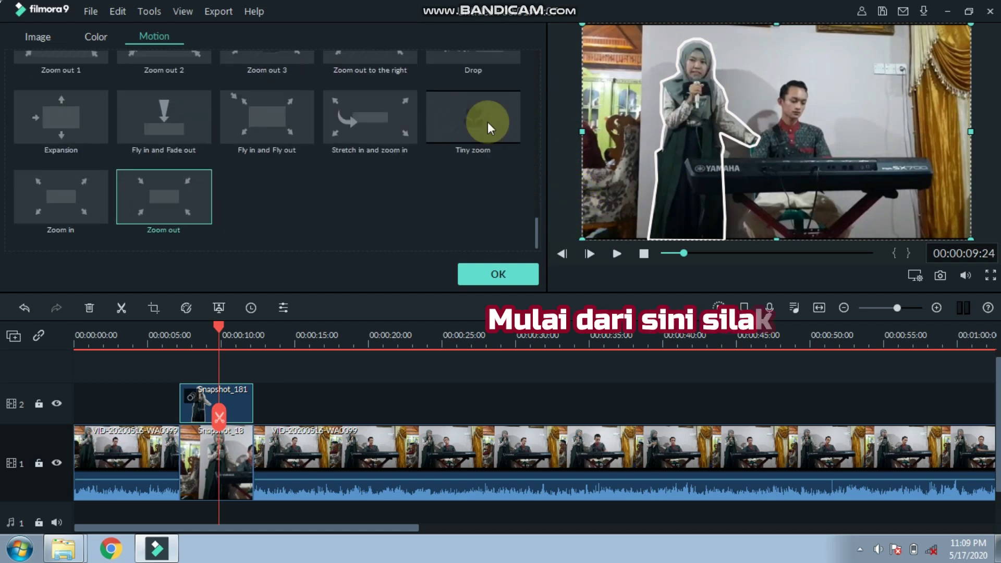
pyautogui.click(487, 122)
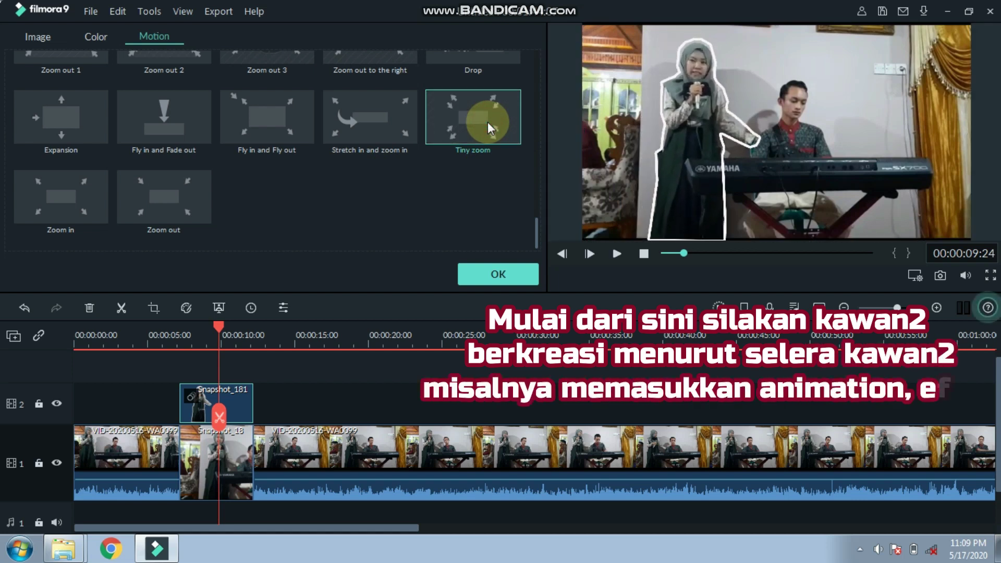
# Step: Confirm the Tiny zoom motion and place the Winner! Title on track 3 directly above the Snapshot_181 clip
pyautogui.click(497, 274)
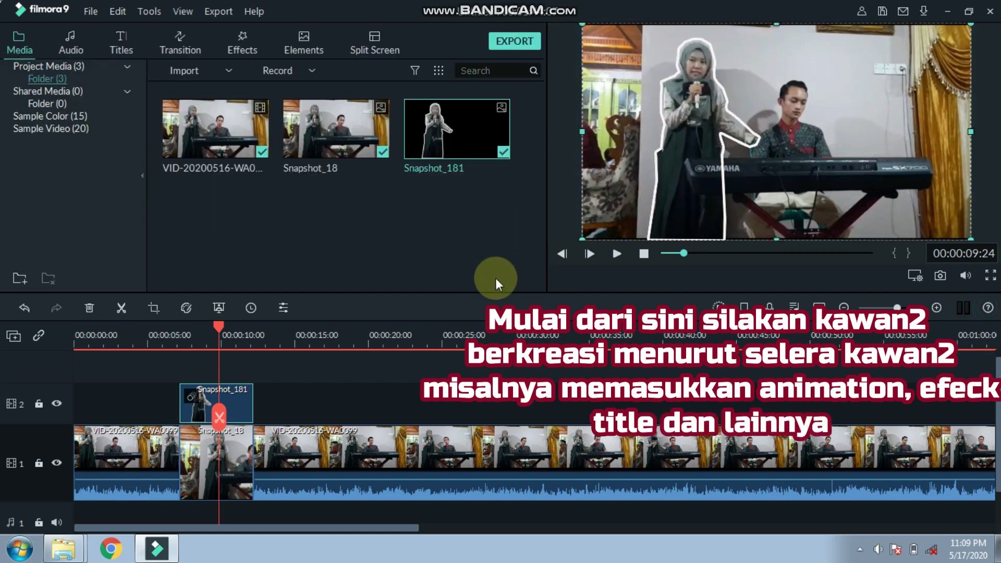
pyautogui.click(121, 47)
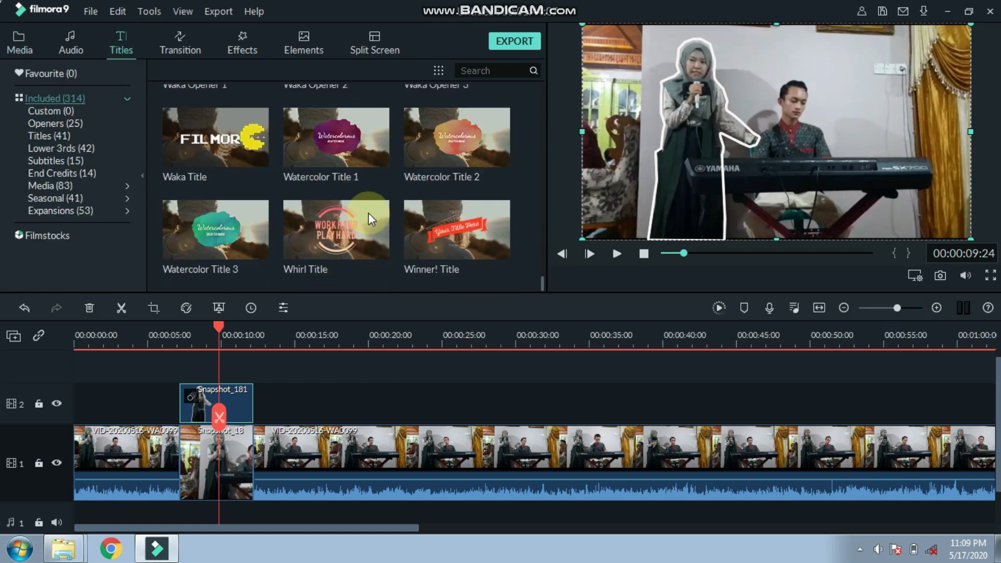
pyautogui.click(468, 227)
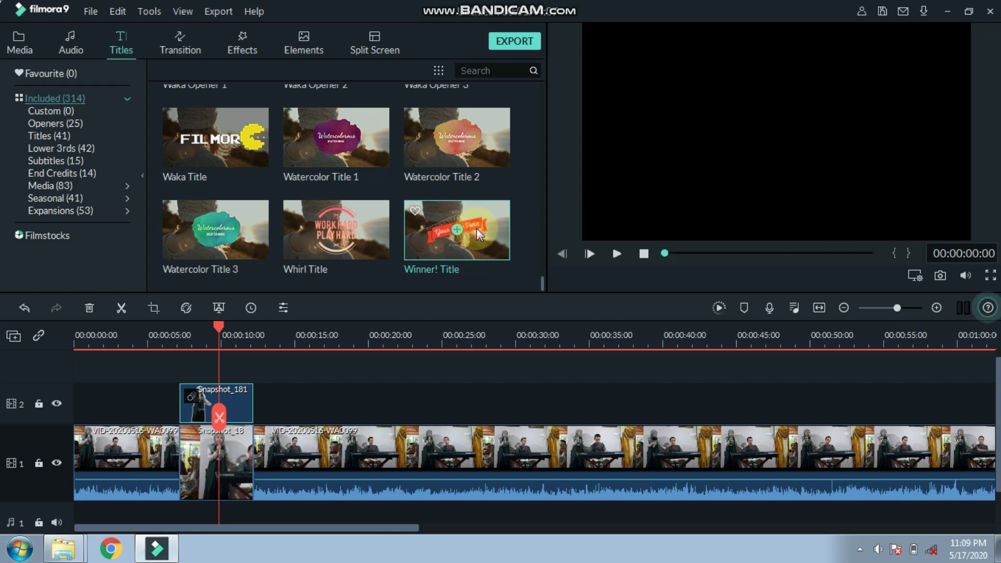
pyautogui.moveTo(479, 234); pyautogui.dragTo(193, 367)
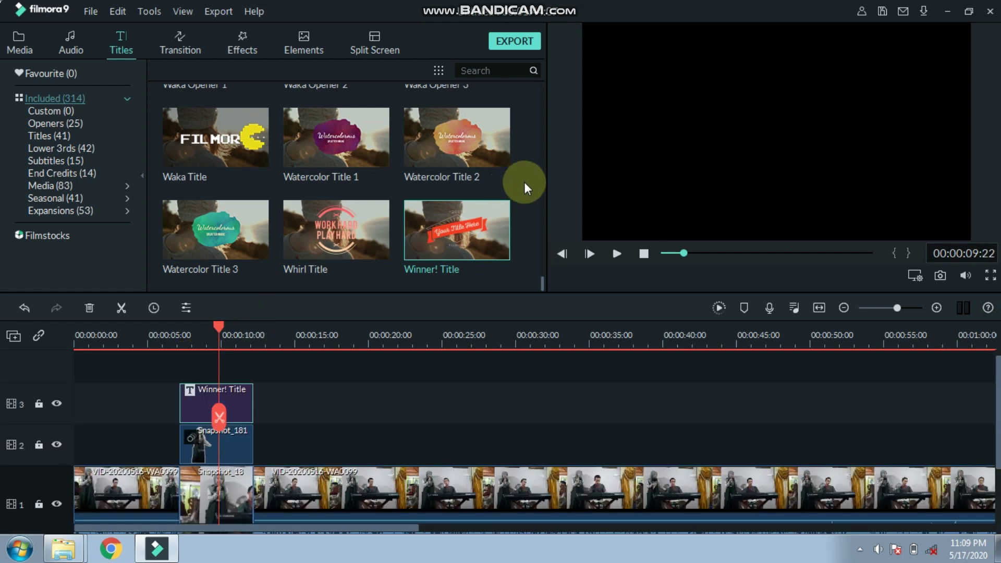
# Step: Preview the title over the freeze frame from 00:00:07:05 until the video resumes
pyautogui.moveTo(220, 327); pyautogui.dragTo(180, 328)
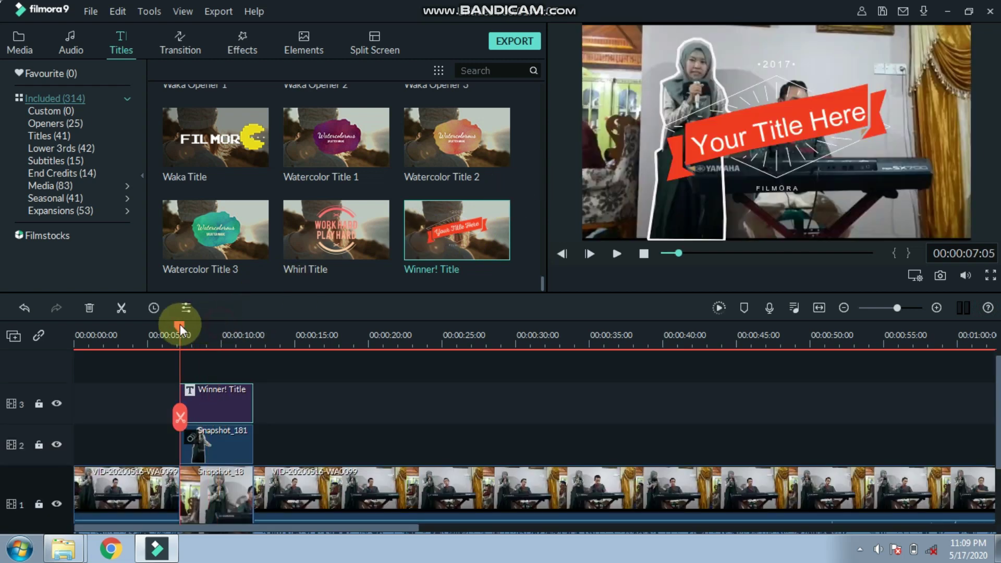
pyautogui.click(618, 255)
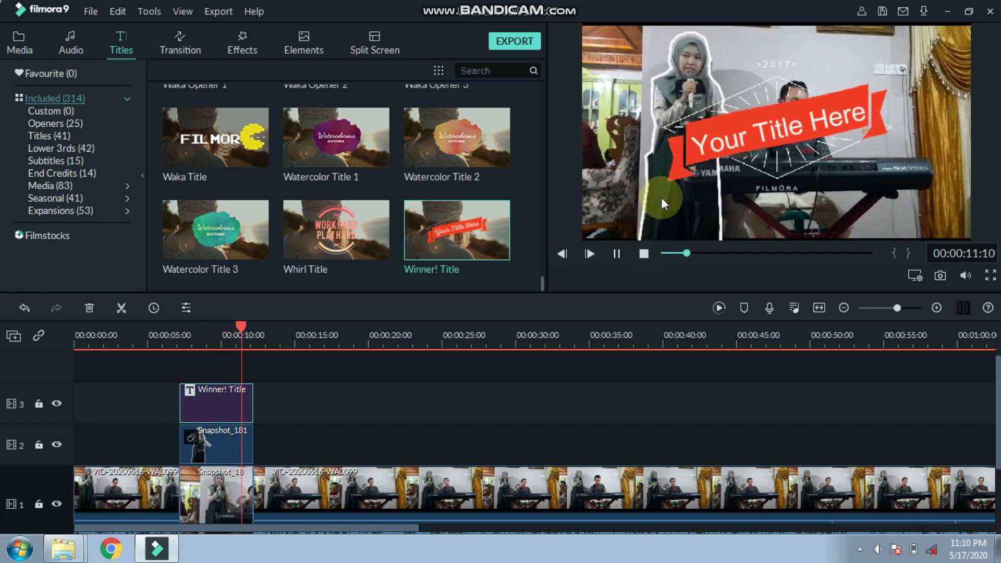
pyautogui.click(616, 254)
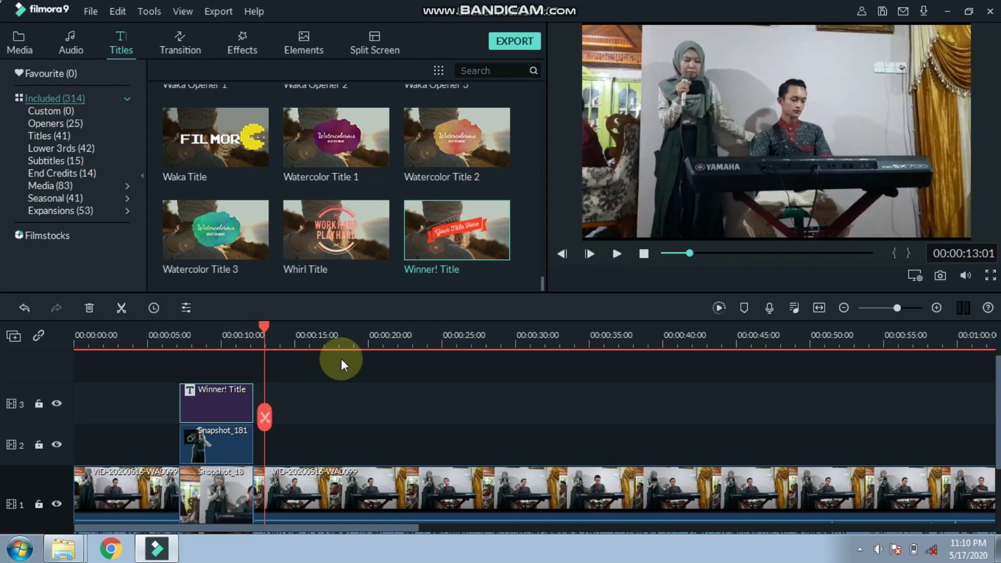
# Step: Open the Winner! Title in the advanced text editor and delete its FILMORA and 2017 text lines
pyautogui.doubleClick(232, 411)
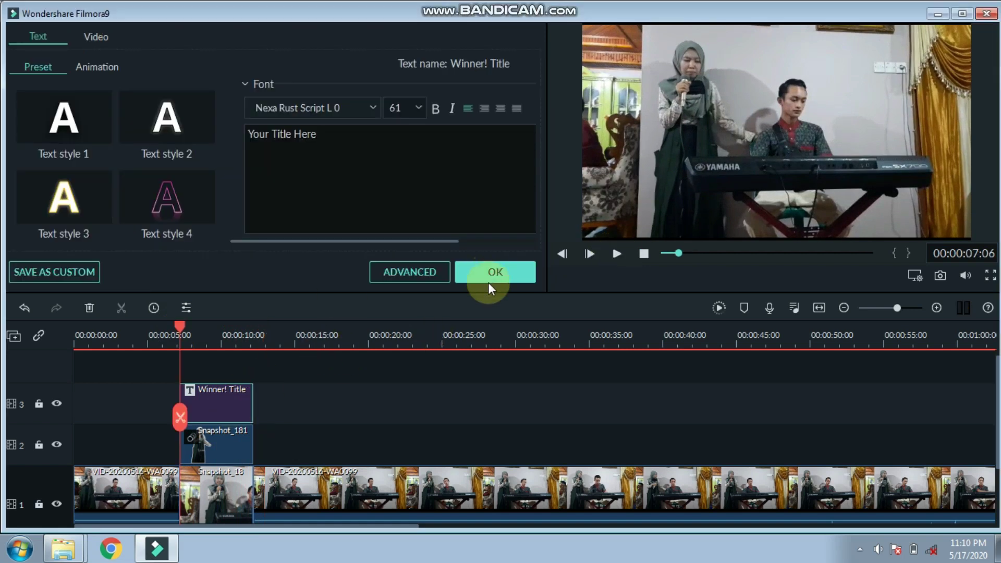
pyautogui.click(431, 277)
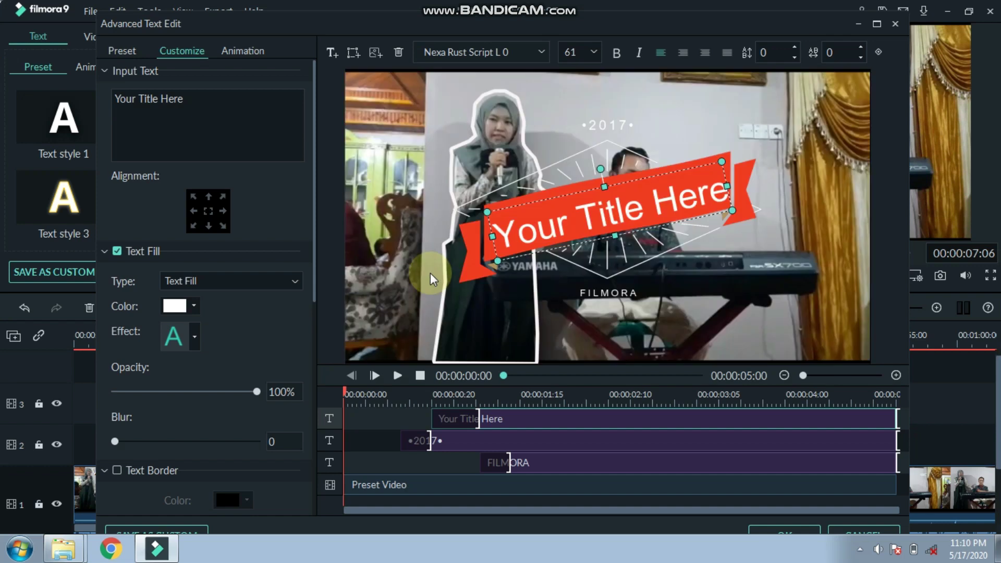
pyautogui.moveTo(604, 210)
pyautogui.mouseDown()
pyautogui.moveTo(603, 197)
pyautogui.moveTo(602, 206)
pyautogui.mouseUp()
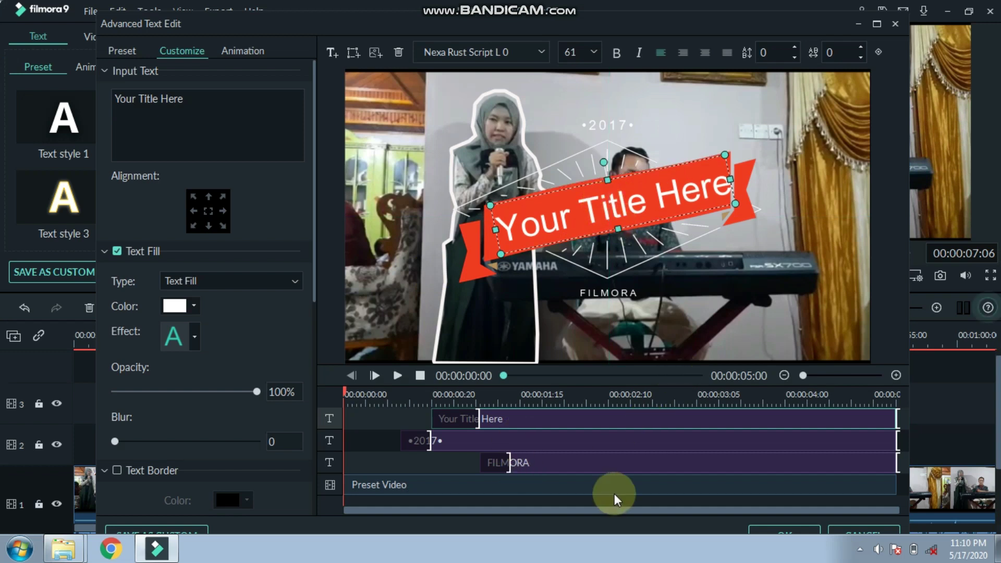
pyautogui.click(526, 462)
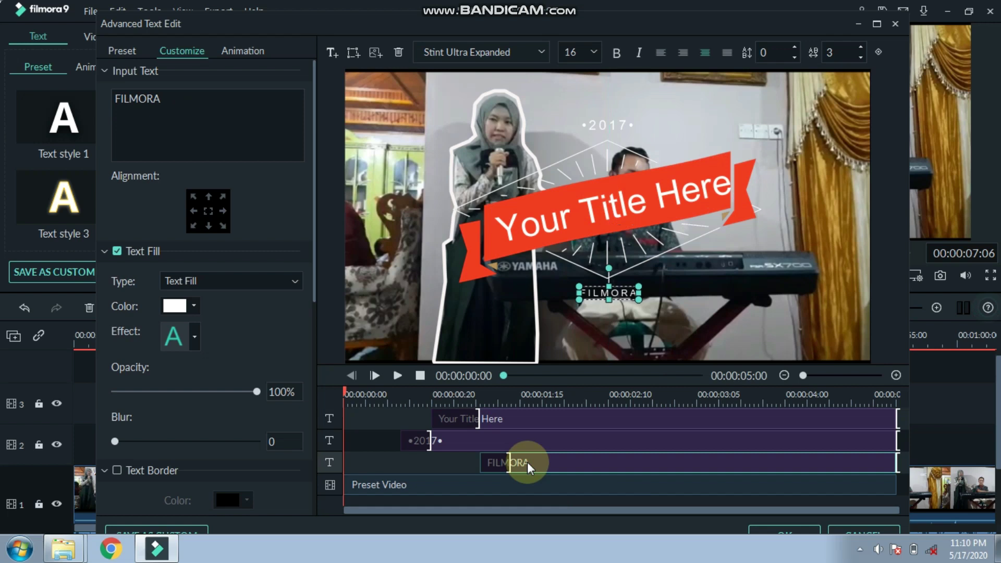
pyautogui.press('Delete')
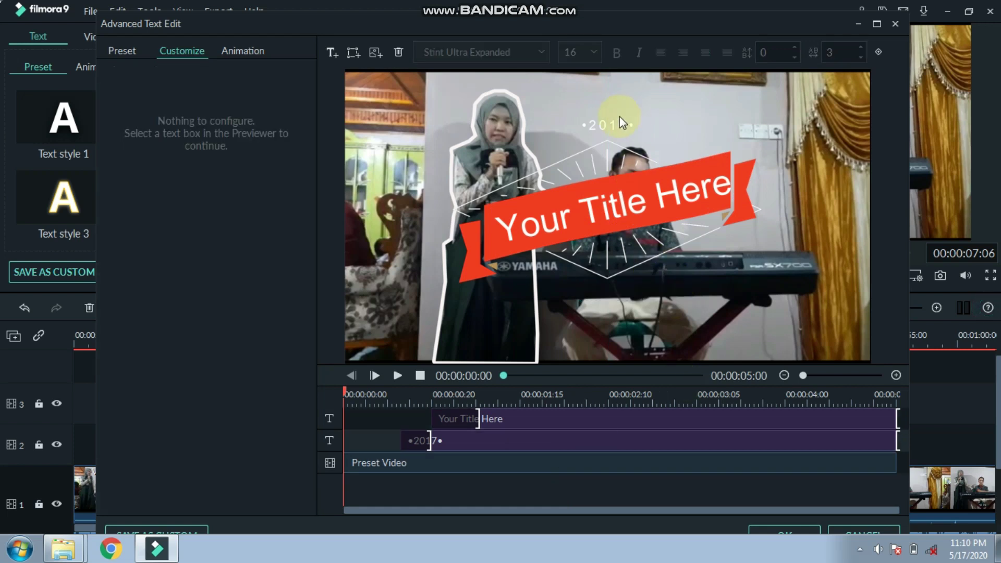
pyautogui.click(610, 120)
pyautogui.press('Delete')
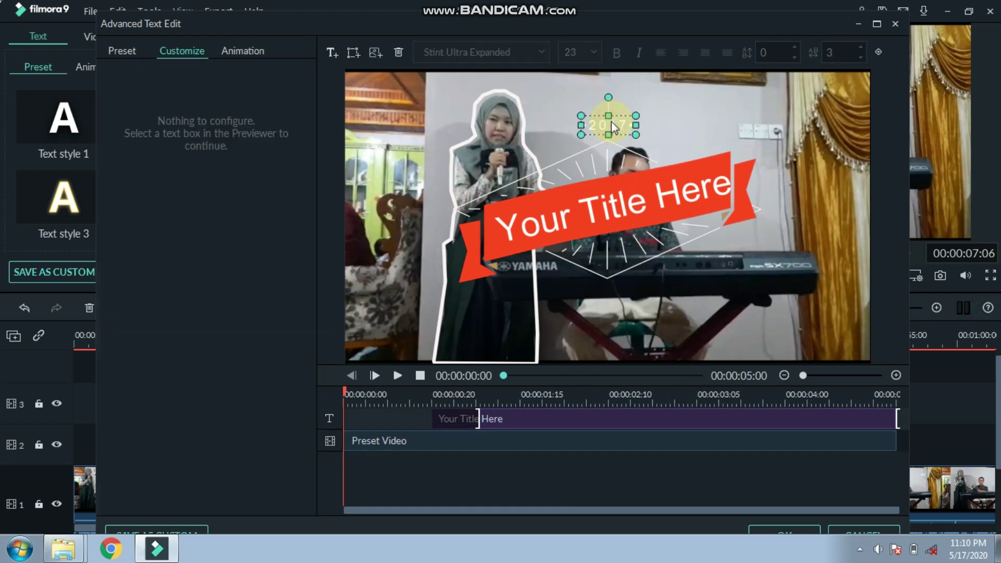
# Step: Replace the "Your Title Here" text on the ribbon with the singer's first name
pyautogui.click(577, 198)
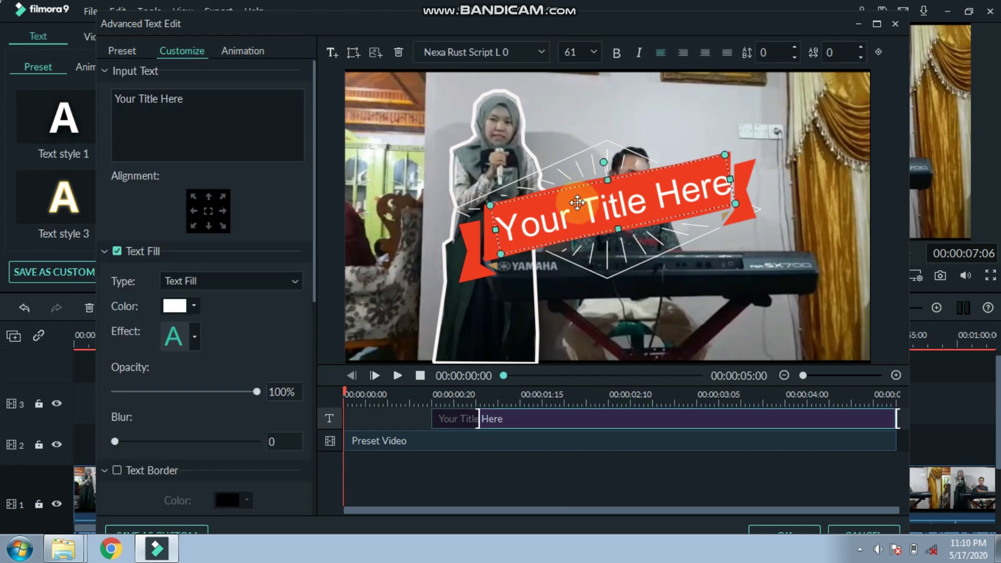
pyautogui.moveTo(193, 101); pyautogui.dragTo(113, 83)
pyautogui.write('F')
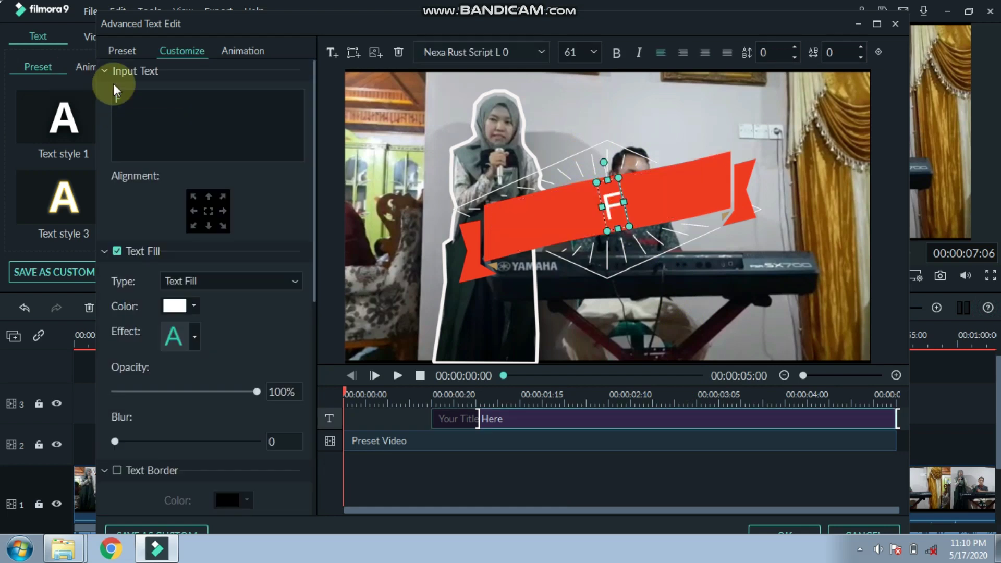
pyautogui.write('rinila')
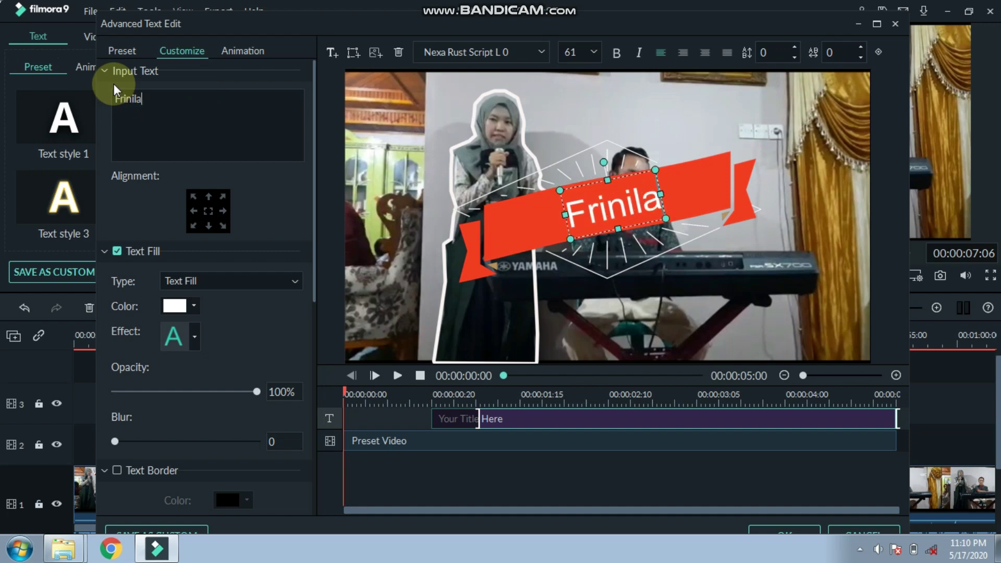
# Step: Set the font of the singer's name to Impact
pyautogui.click(539, 54)
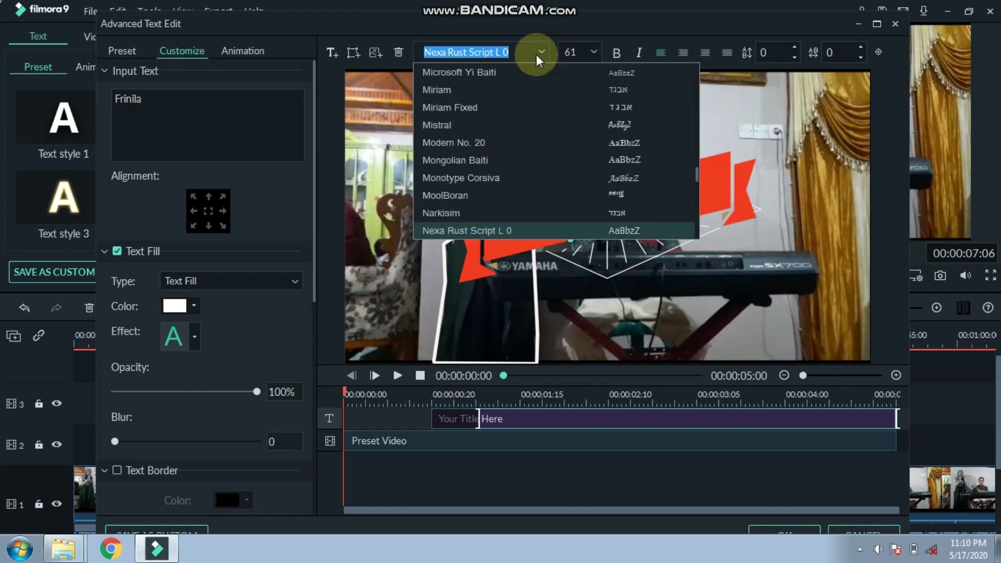
pyautogui.click(508, 48)
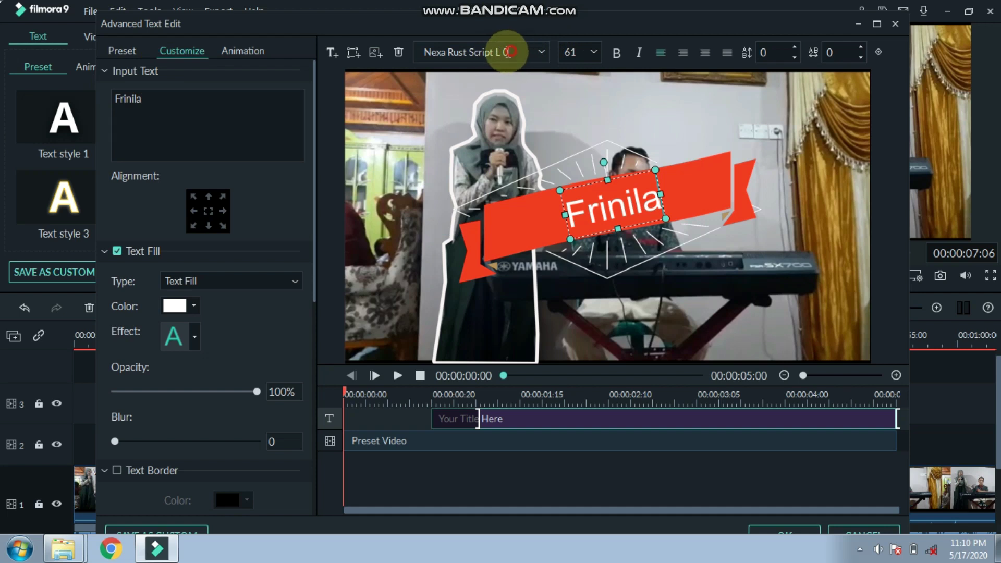
pyautogui.tripleClick(501, 52)
pyautogui.write('i')
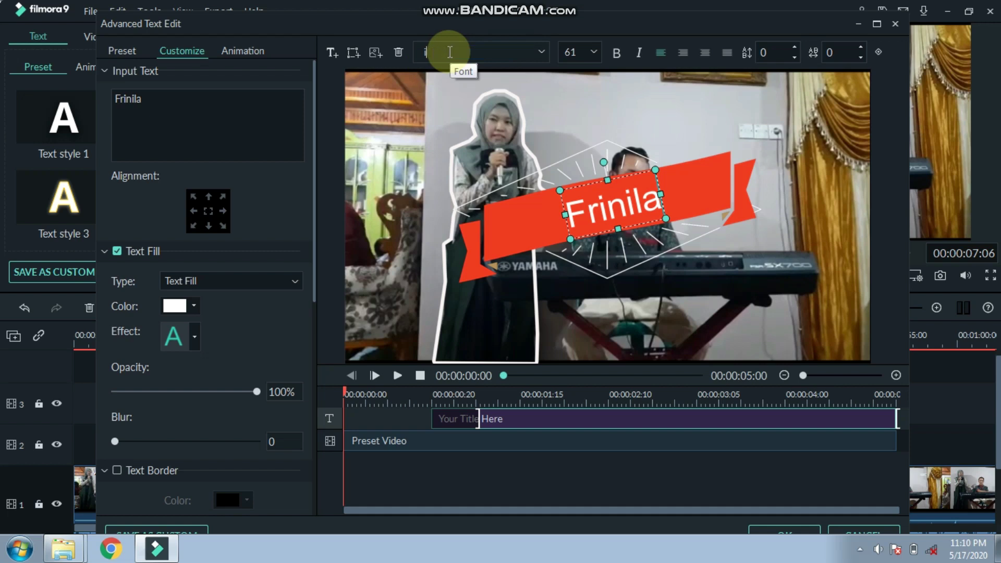
pyautogui.write('mpact')
pyautogui.press('Return')
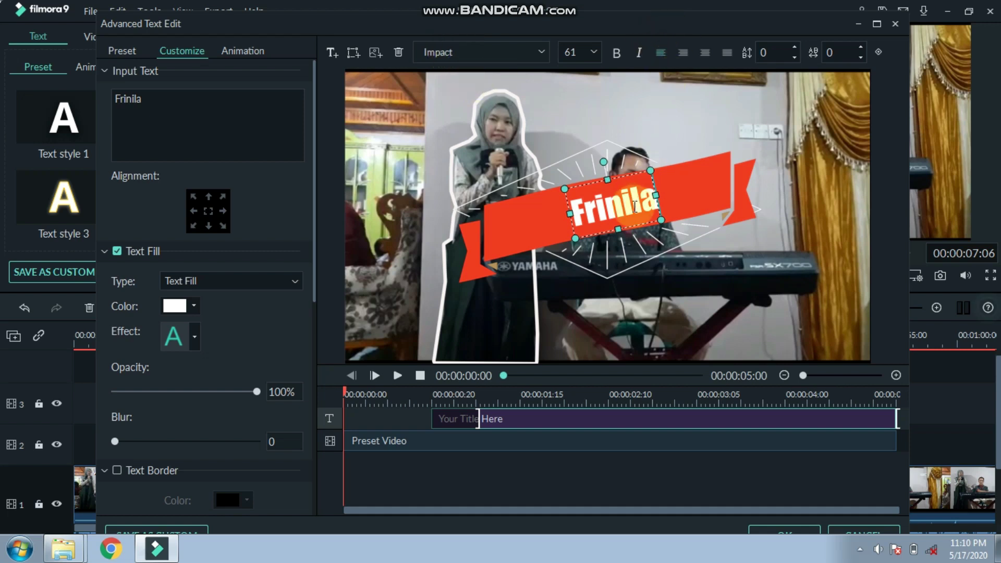
# Step: Add "Artis" as a second line below the singer's name and centre-align both lines
pyautogui.click(158, 99)
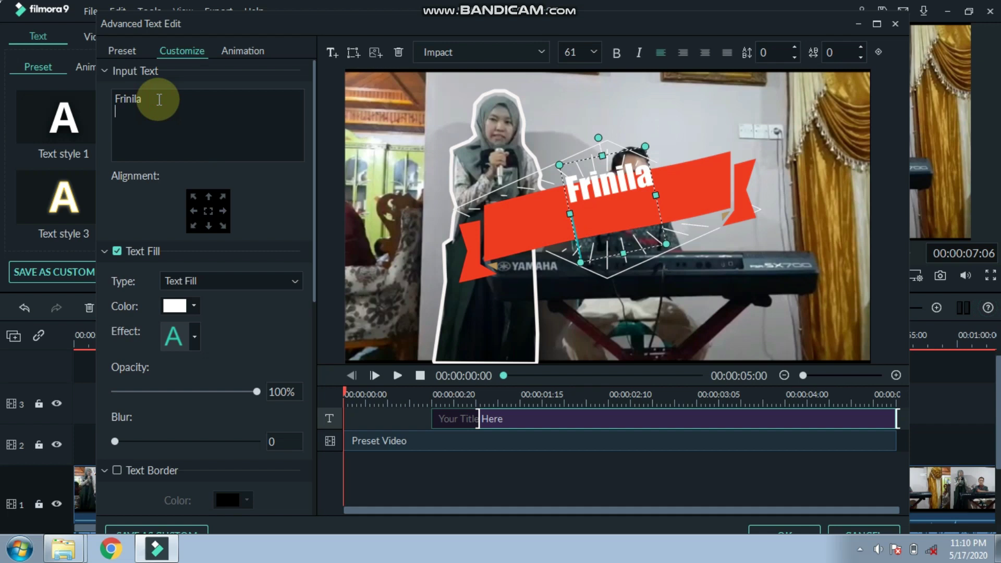
pyautogui.write('Artis')
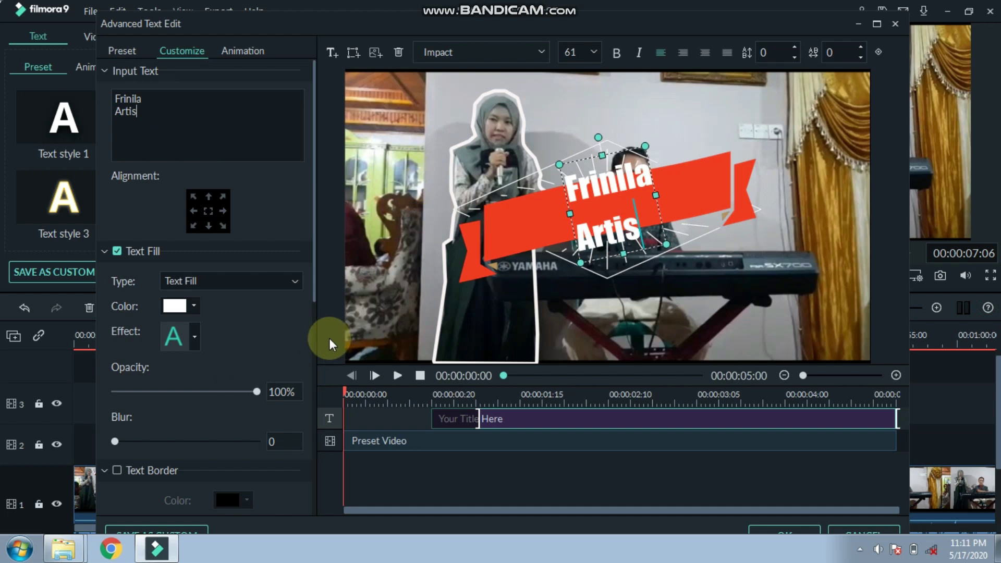
pyautogui.write('Ko')
pyautogui.moveTo(567, 175); pyautogui.dragTo(658, 232)
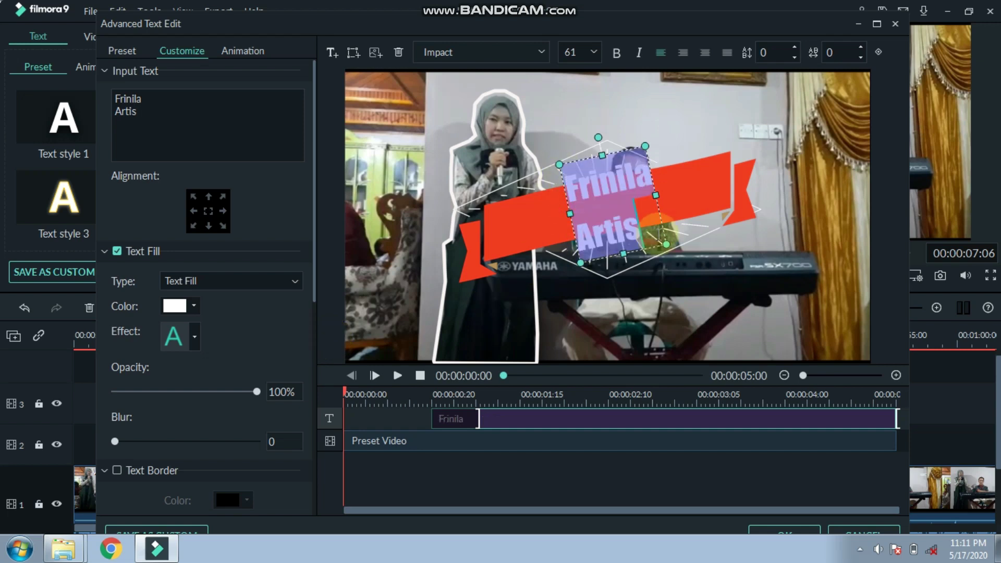
pyautogui.click(705, 56)
# Step: Turn on the black Text Border for the two-line title and review its settings
pyautogui.scroll(-3, 217, 362)
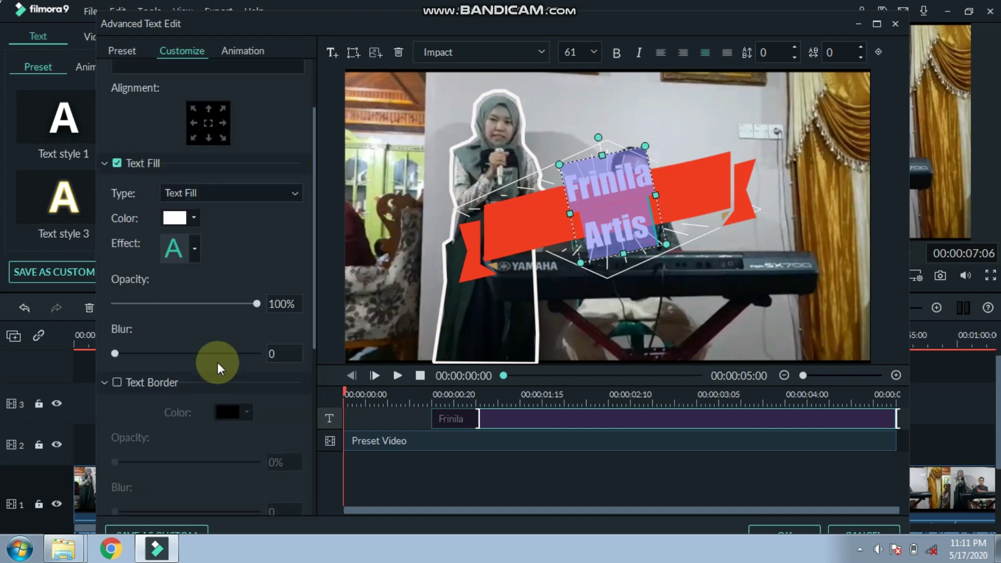
pyautogui.click(116, 338)
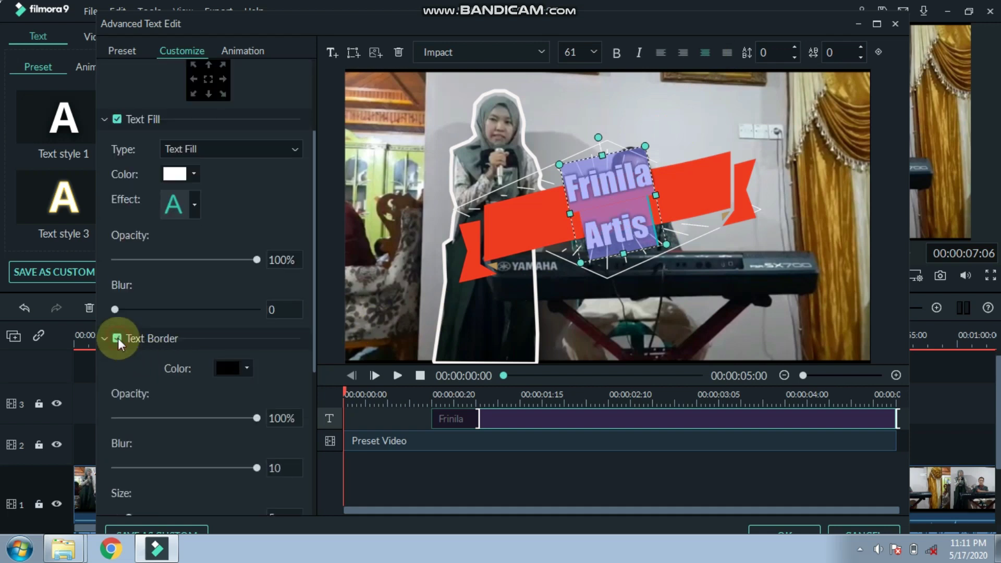
pyautogui.scroll(-6, 229, 208)
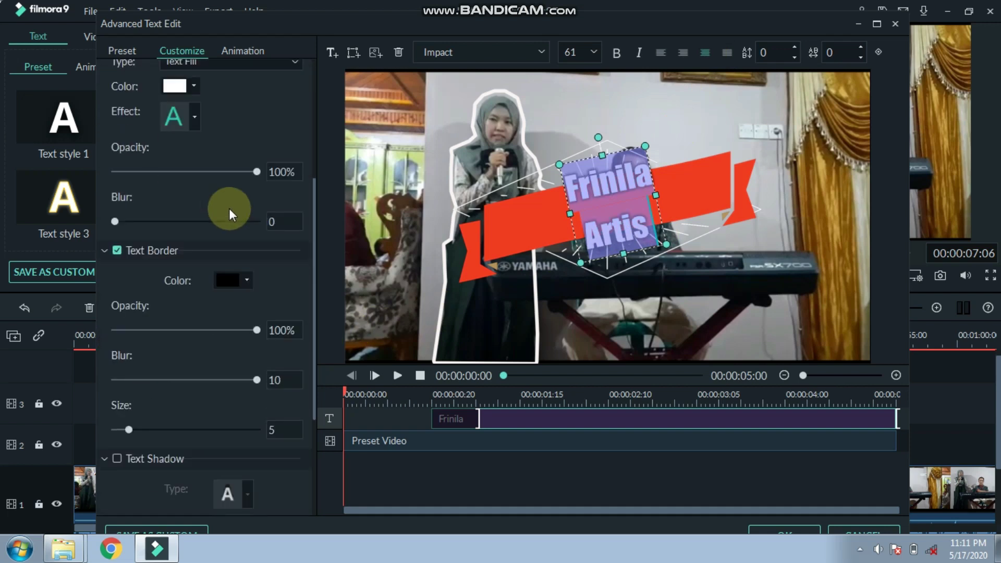
pyautogui.scroll(9, 230, 208)
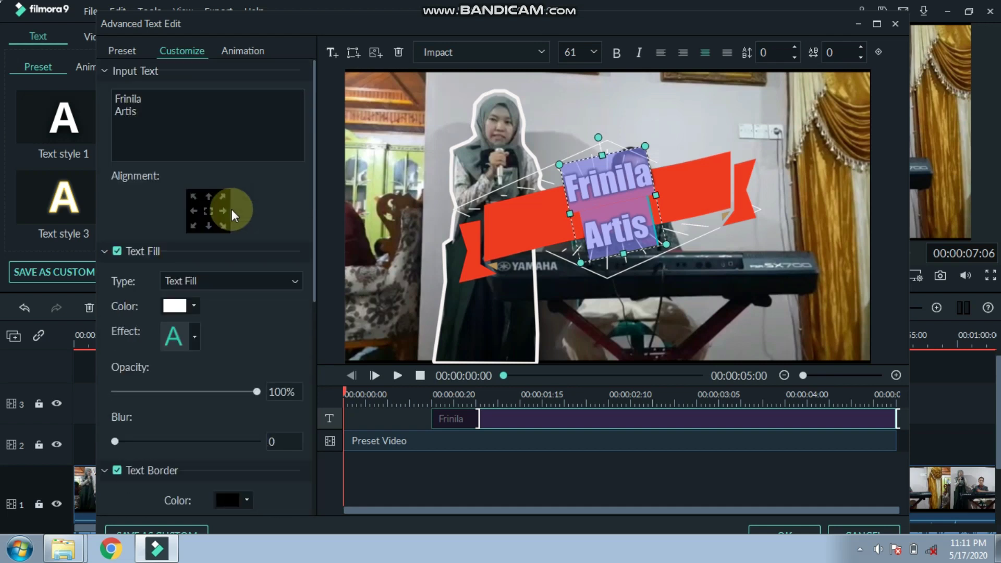
# Step: Widen the title's text box on both sides so it spans most of the red ribbon
pyautogui.click(567, 218)
pyautogui.moveTo(566, 212); pyautogui.dragTo(509, 223)
pyautogui.moveTo(599, 208); pyautogui.dragTo(699, 180)
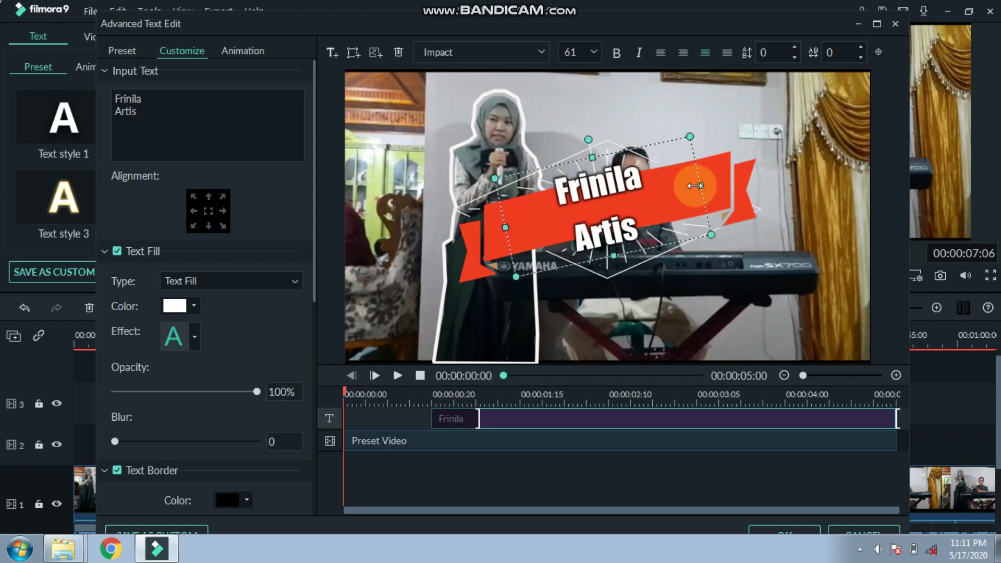
# Step: Move the red ribbon graphic and the two-line text down and left, over the singer's lower body
pyautogui.click(482, 245)
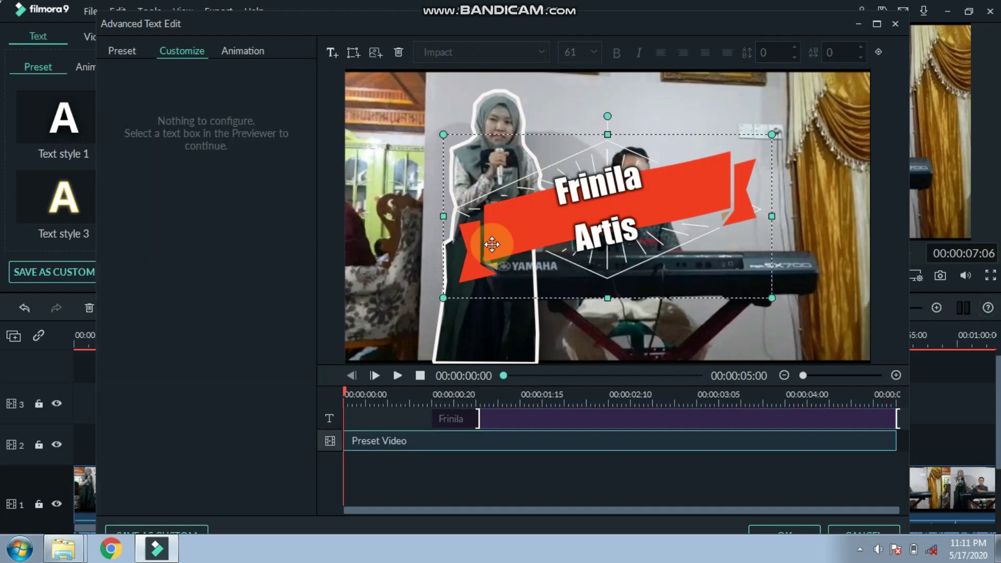
pyautogui.moveTo(492, 244); pyautogui.dragTo(385, 308)
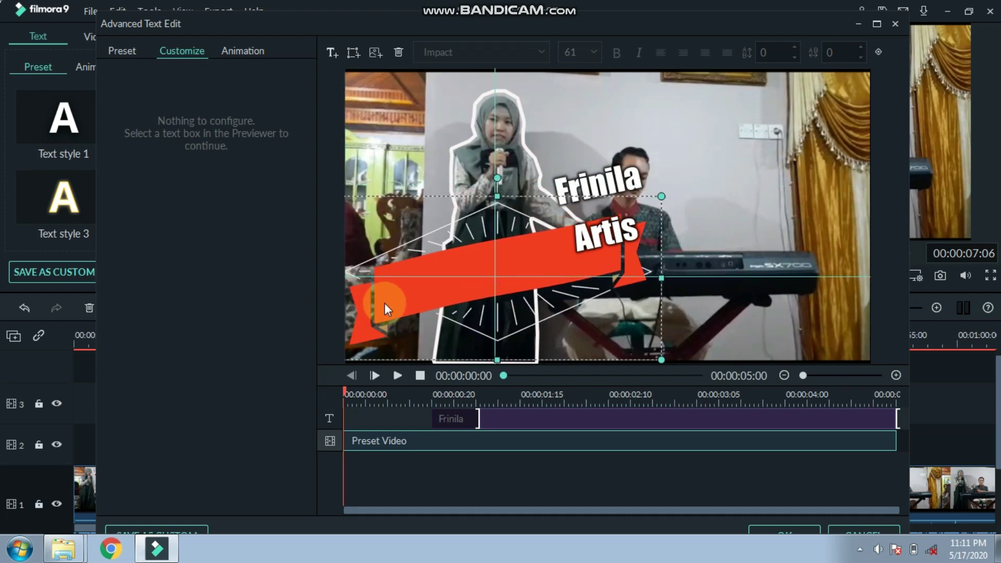
pyautogui.click(594, 213)
pyautogui.moveTo(514, 265); pyautogui.dragTo(398, 324)
pyautogui.click(599, 285)
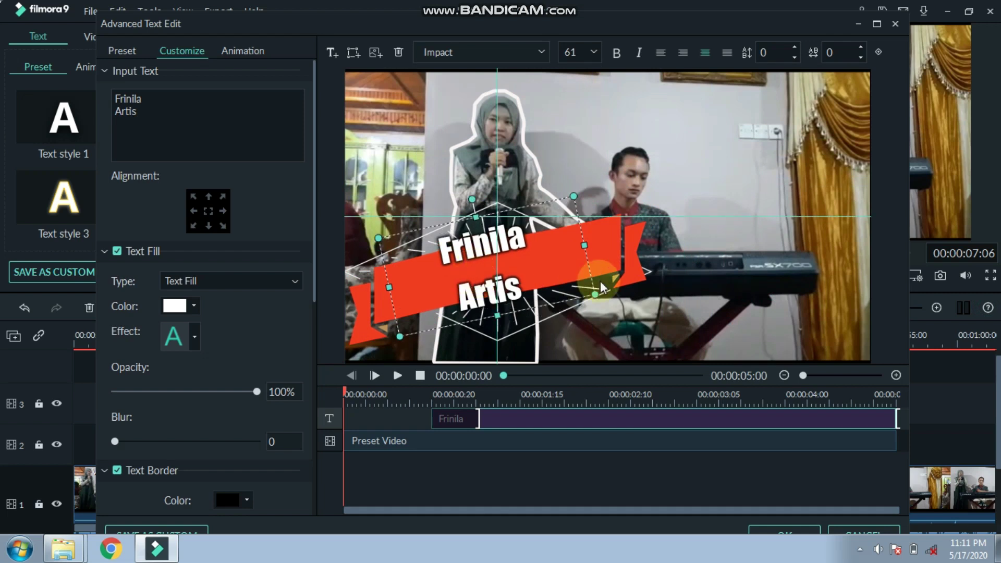
# Step: Stretch the ribbon graphic taller and shift it slightly down and right behind the two-line text
pyautogui.click(605, 263)
pyautogui.click(508, 219)
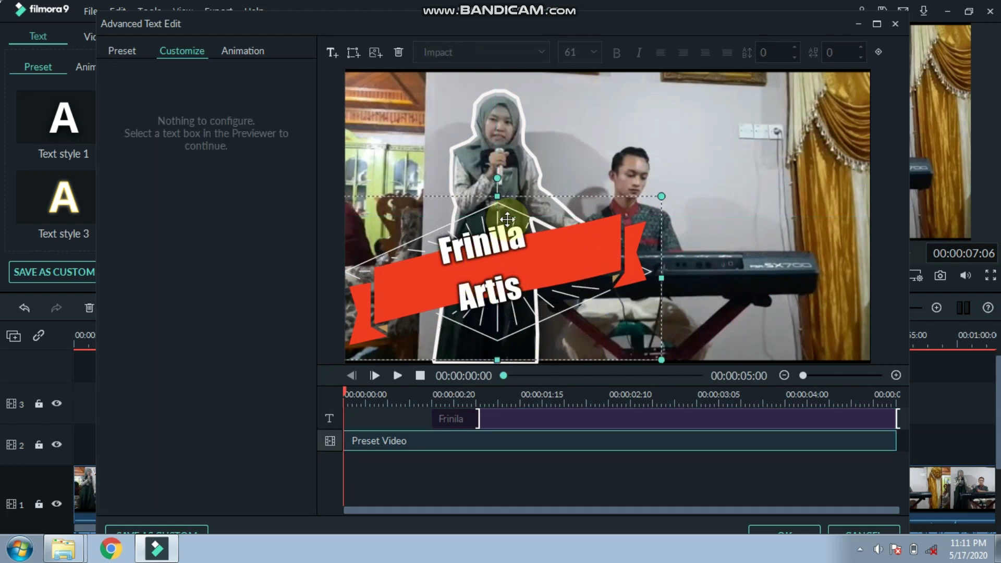
pyautogui.moveTo(498, 191); pyautogui.dragTo(498, 159)
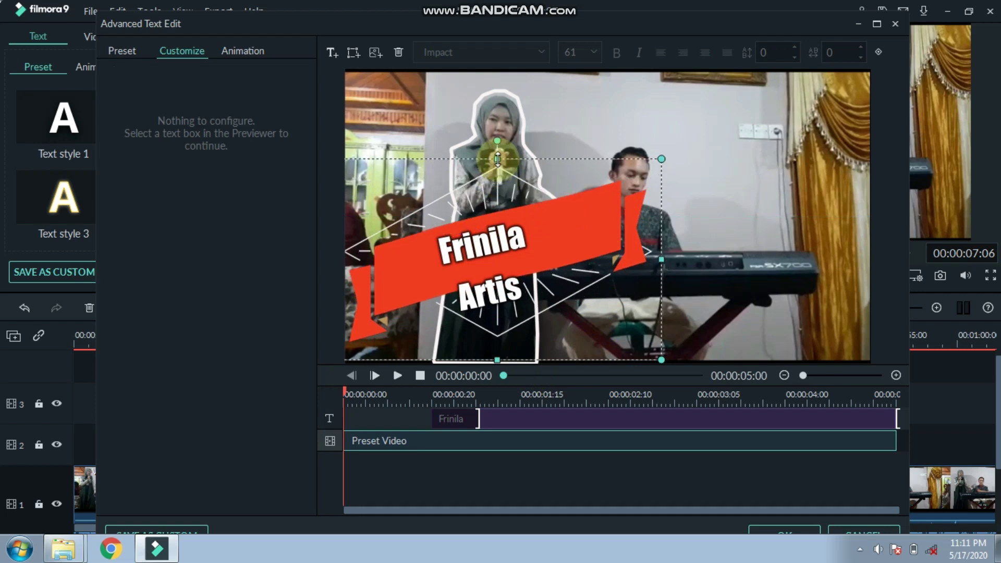
pyautogui.click(420, 283)
pyautogui.moveTo(420, 283); pyautogui.dragTo(386, 293)
pyautogui.moveTo(375, 293); pyautogui.dragTo(385, 320)
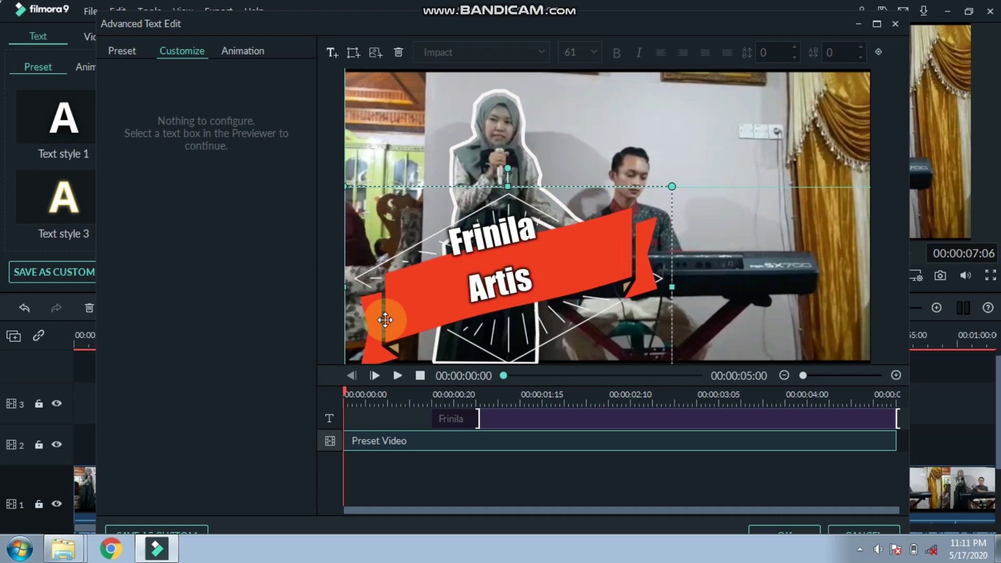
# Step: Nudge the two-line text slightly downward to sit better on the enlarged ribbon
pyautogui.click(479, 257)
pyautogui.moveTo(478, 257); pyautogui.dragTo(481, 258)
pyautogui.scroll(-2, 264, 363)
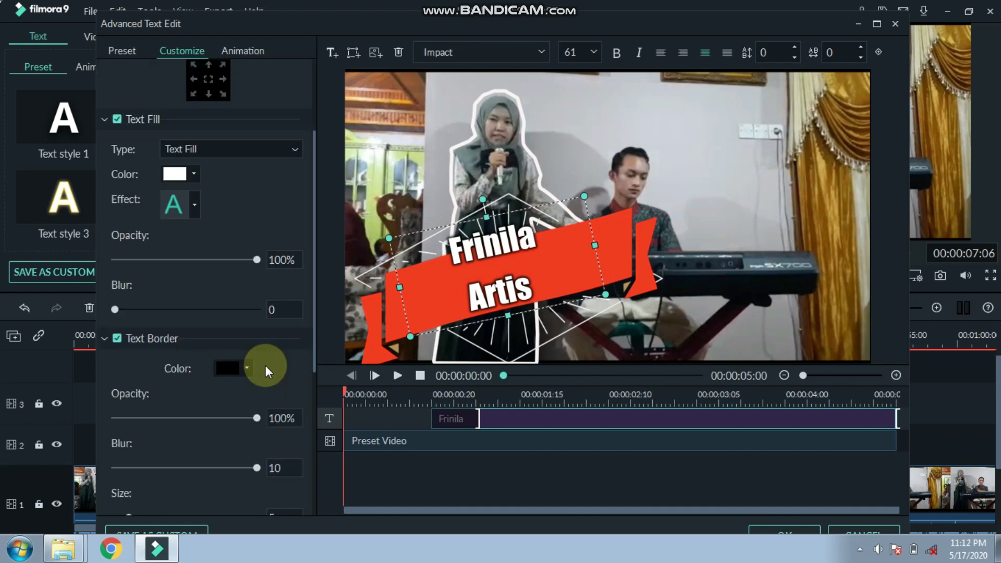
# Step: Set the title text's border colour to purple and apply the advanced text edits
pyautogui.click(246, 368)
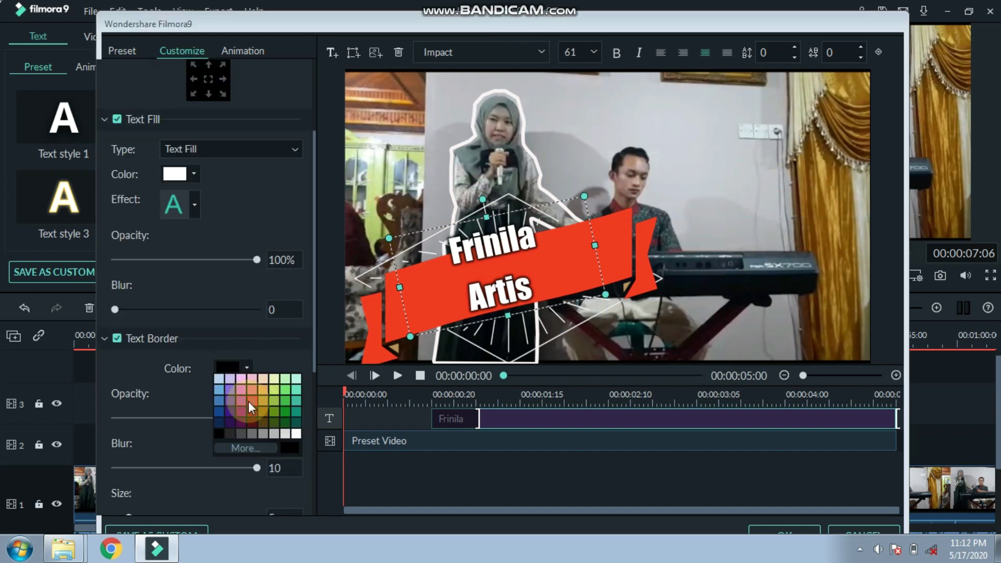
pyautogui.click(250, 401)
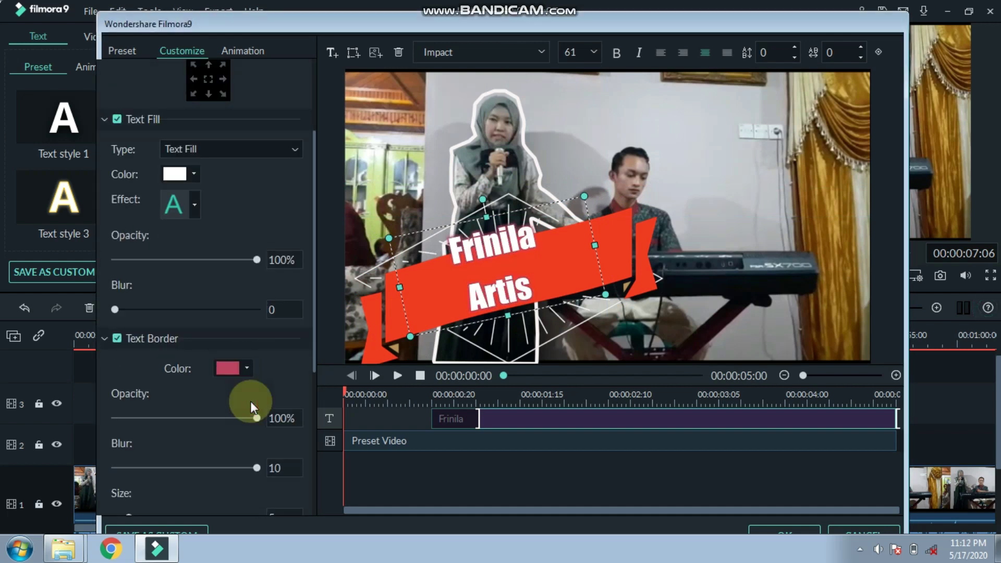
pyautogui.click(248, 369)
pyautogui.click(245, 414)
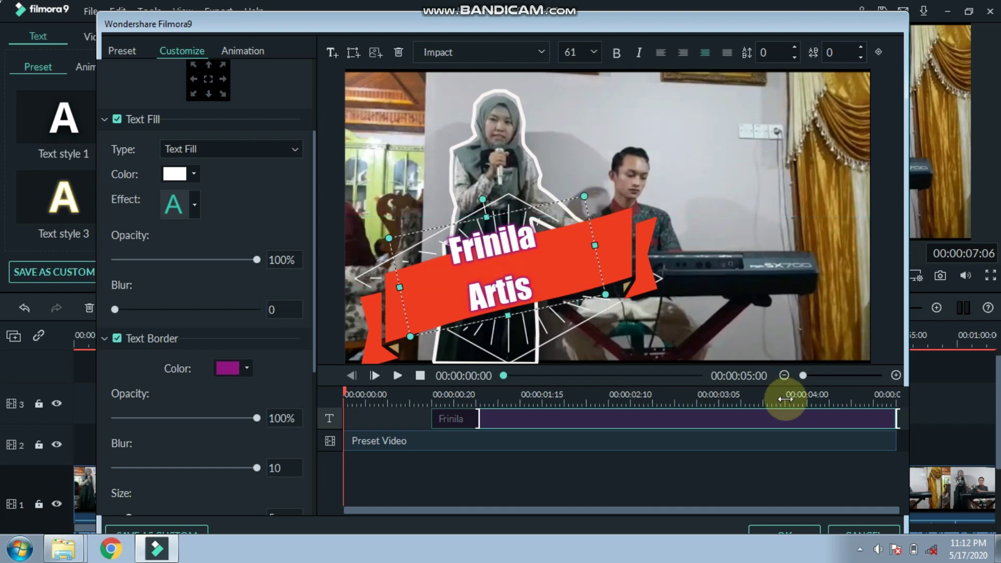
pyautogui.click(764, 532)
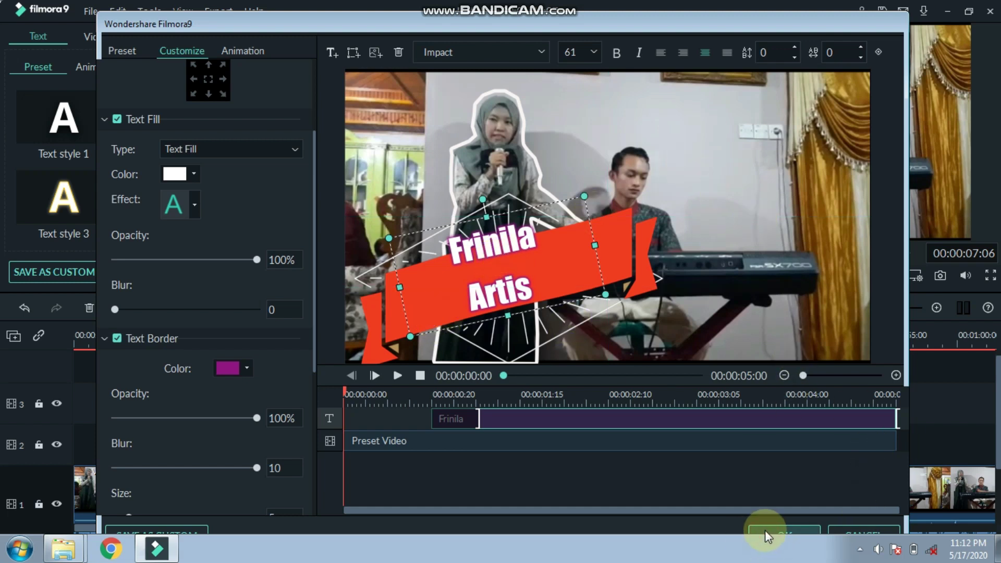
# Step: Set the title's line spacing to -38 and nudge the two-line text slightly right on the ribbon
pyautogui.moveTo(533, 104); pyautogui.dragTo(540, 143)
pyautogui.click(357, 165)
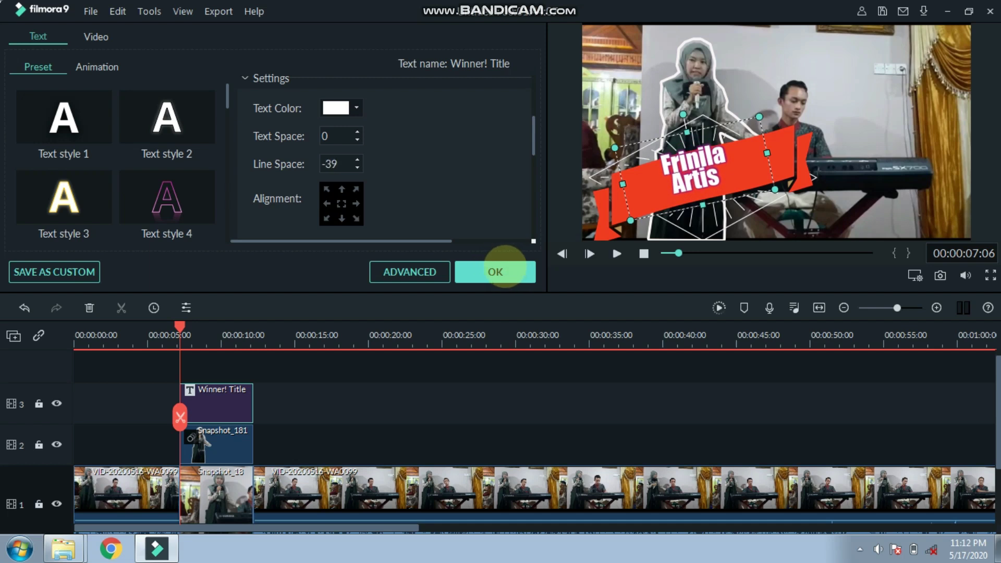
pyautogui.click(357, 161)
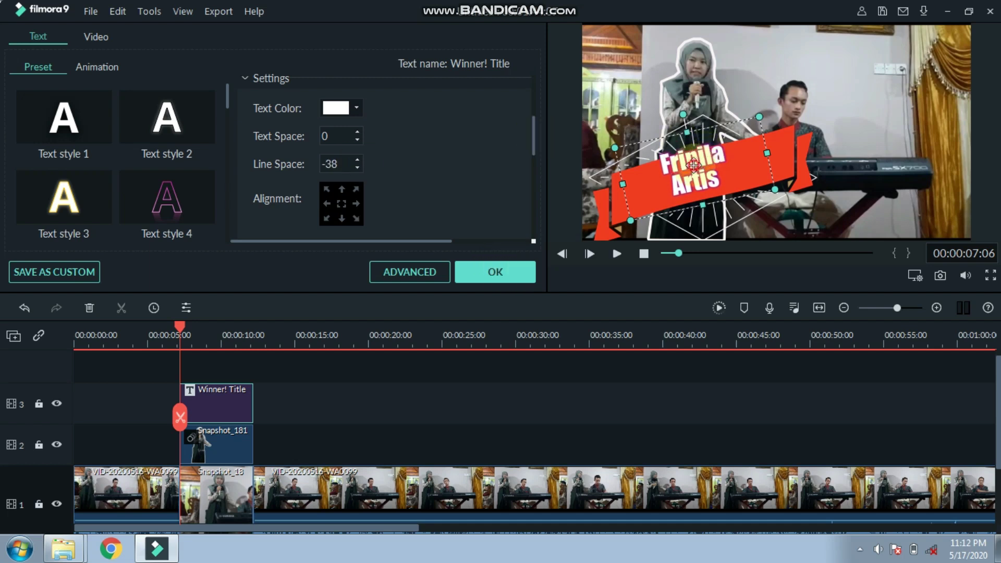
pyautogui.moveTo(693, 173); pyautogui.dragTo(699, 178)
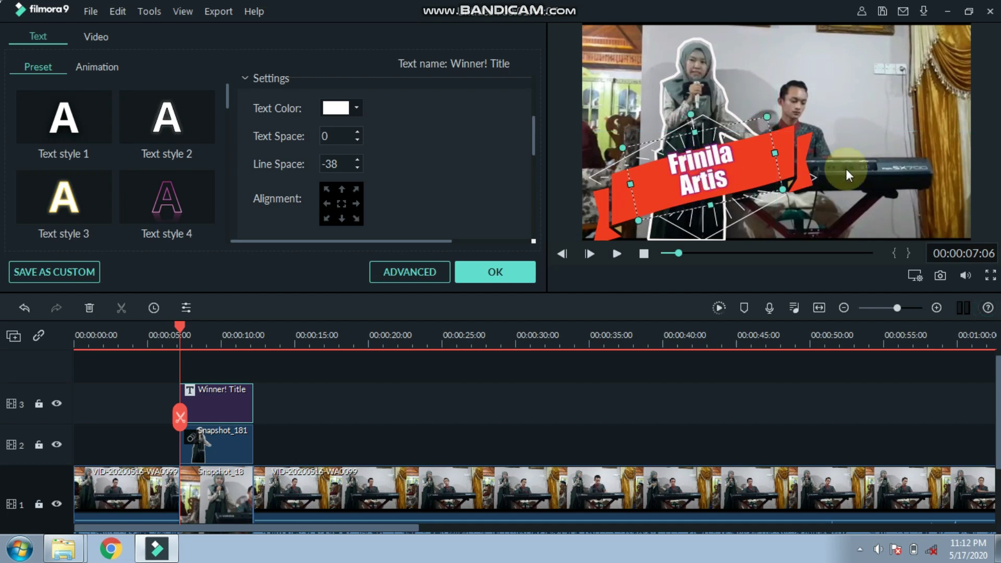
# Step: Play the video from just before the freeze frame to check the title, then close the clip settings
pyautogui.click(827, 150)
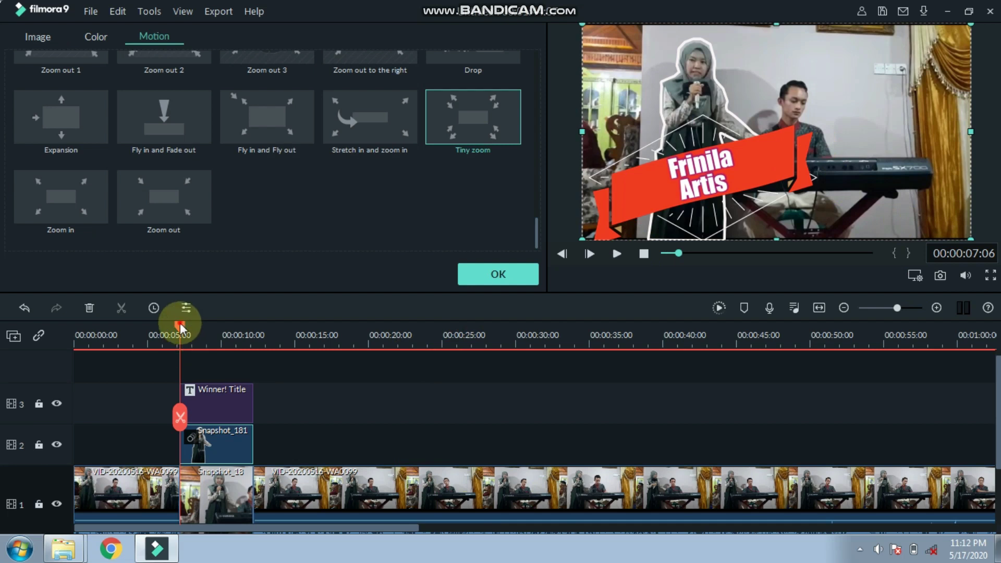
pyautogui.moveTo(180, 327); pyautogui.dragTo(145, 327)
pyautogui.click(614, 255)
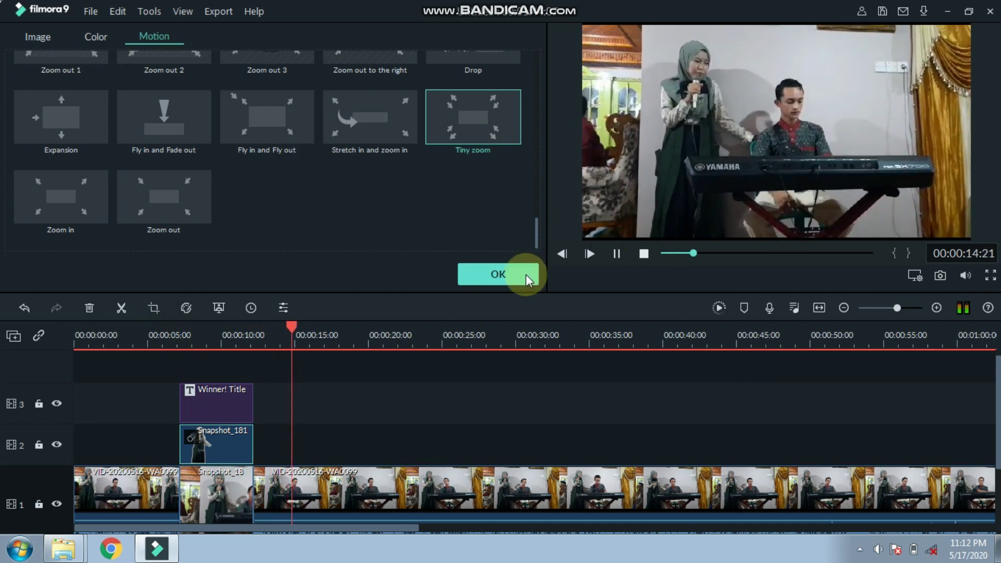
pyautogui.click(496, 274)
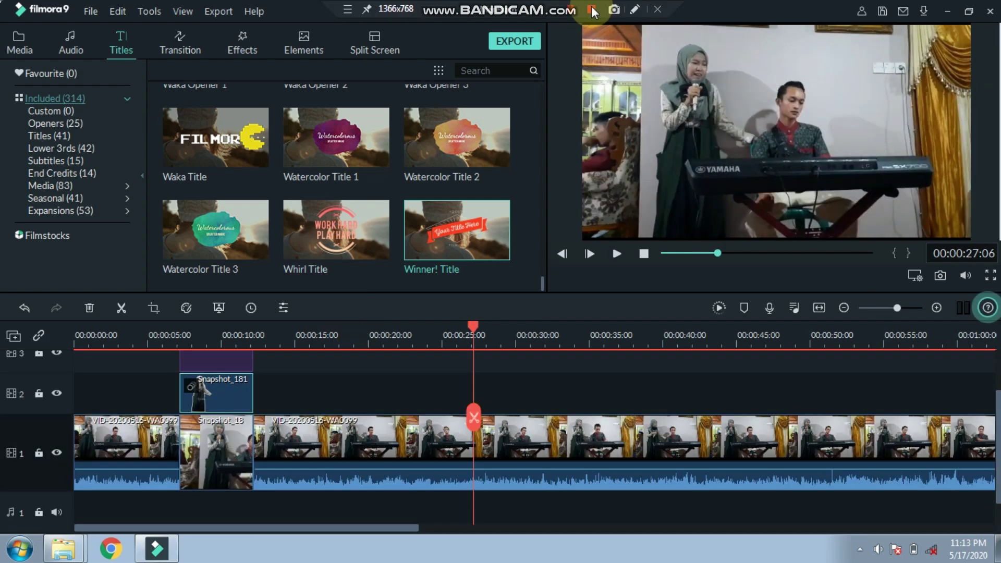
# Step: Split the main video at 00:00:27:06, delete the part after the cut, and return the playhead near the start
pyautogui.click(474, 418)
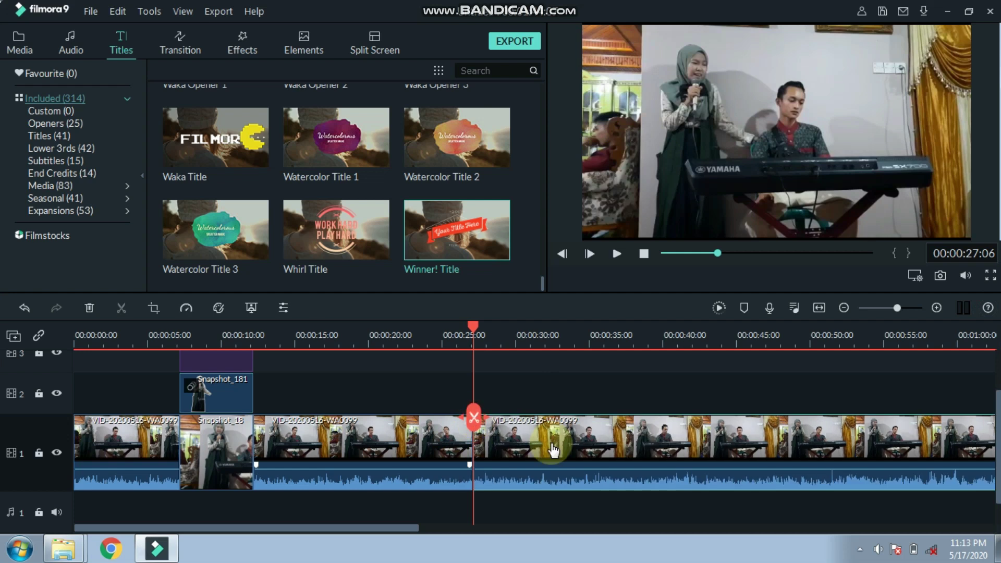
pyautogui.press('Delete')
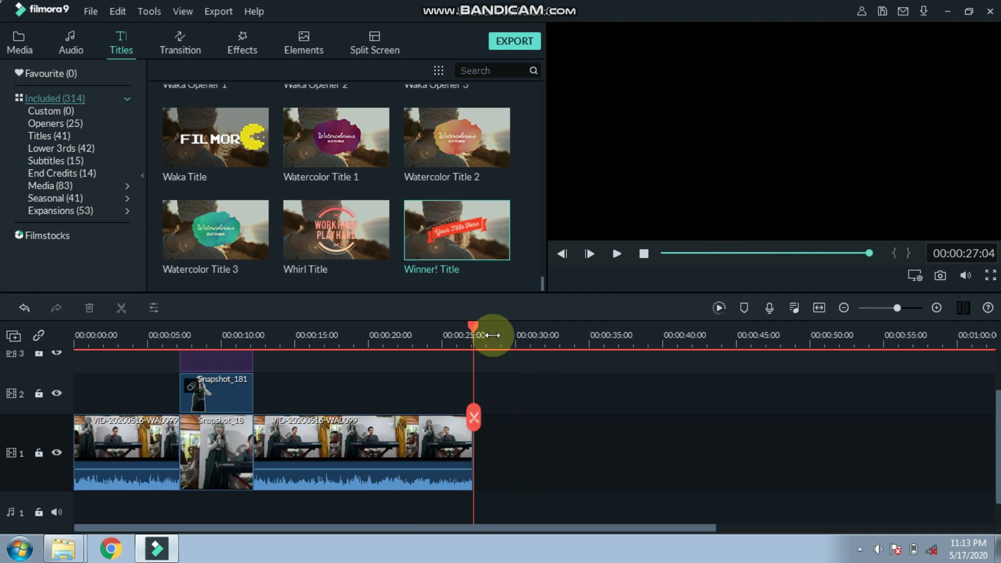
pyautogui.moveTo(474, 329); pyautogui.dragTo(89, 360)
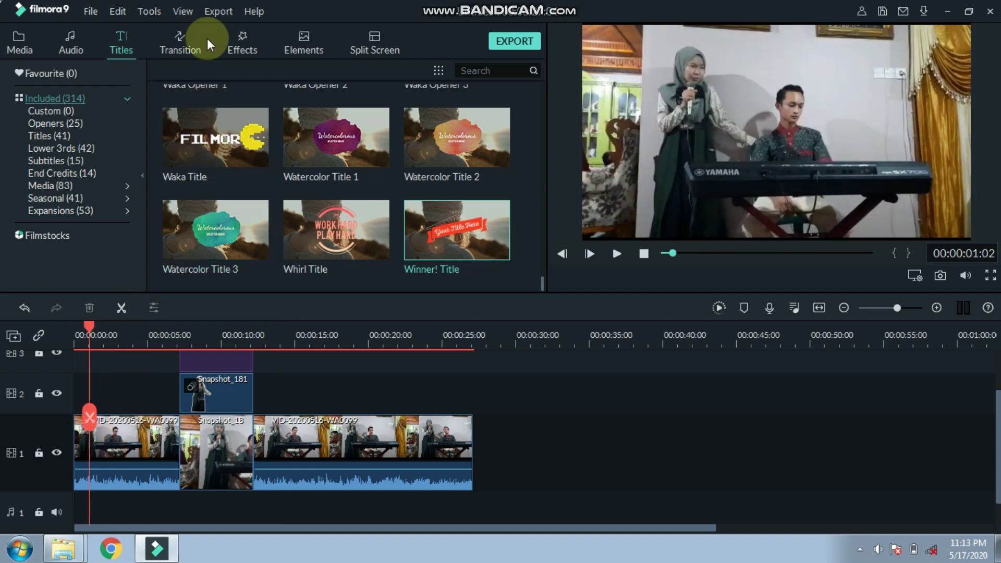
# Step: Place the Rings effect on track 4 at the video's start, shorten it to about 2.5 seconds, and preview it
pyautogui.click(238, 40)
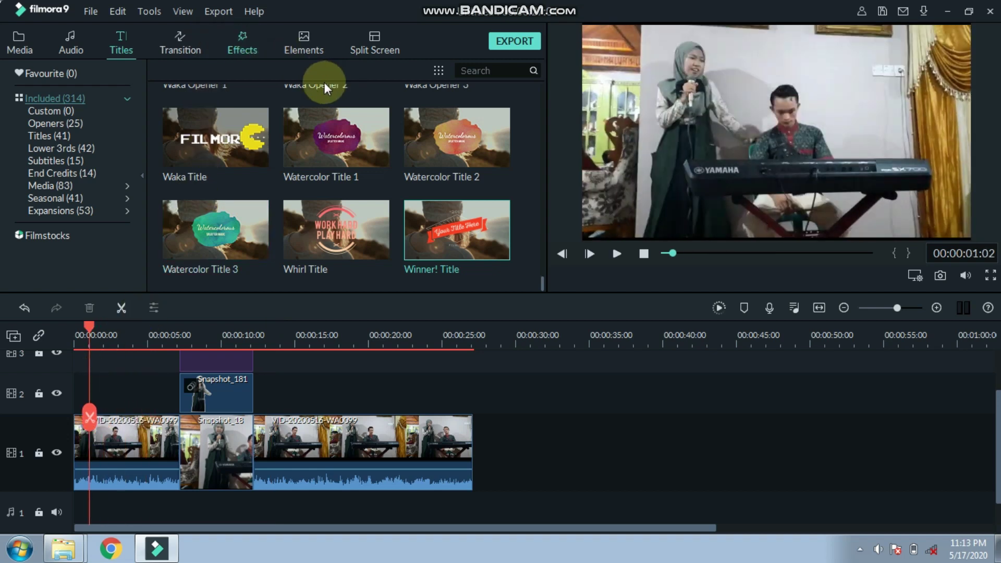
pyautogui.moveTo(540, 146); pyautogui.dragTo(570, 327)
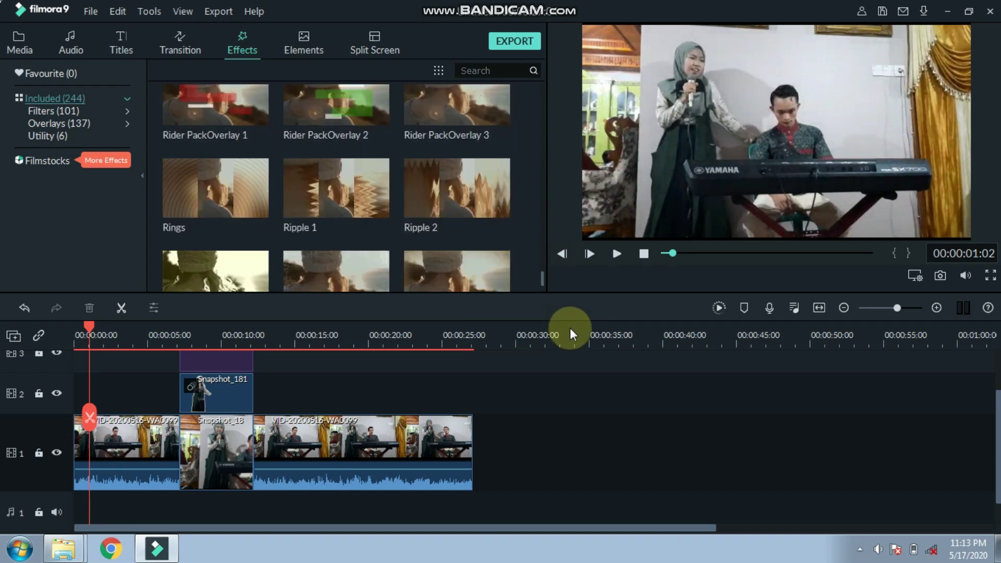
pyautogui.moveTo(198, 236); pyautogui.dragTo(65, 355)
pyautogui.moveTo(145, 402); pyautogui.dragTo(110, 409)
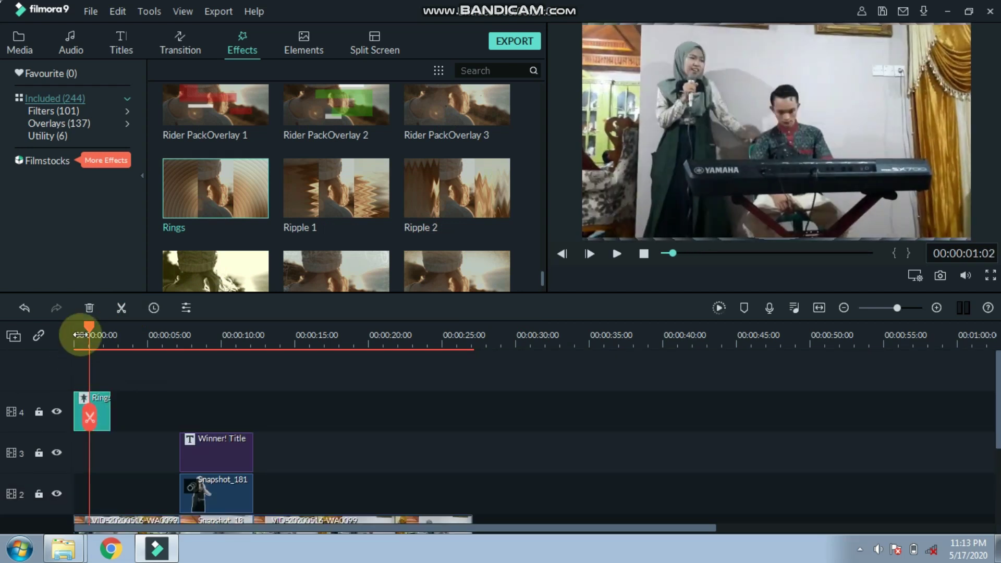
pyautogui.moveTo(87, 332); pyautogui.dragTo(57, 327)
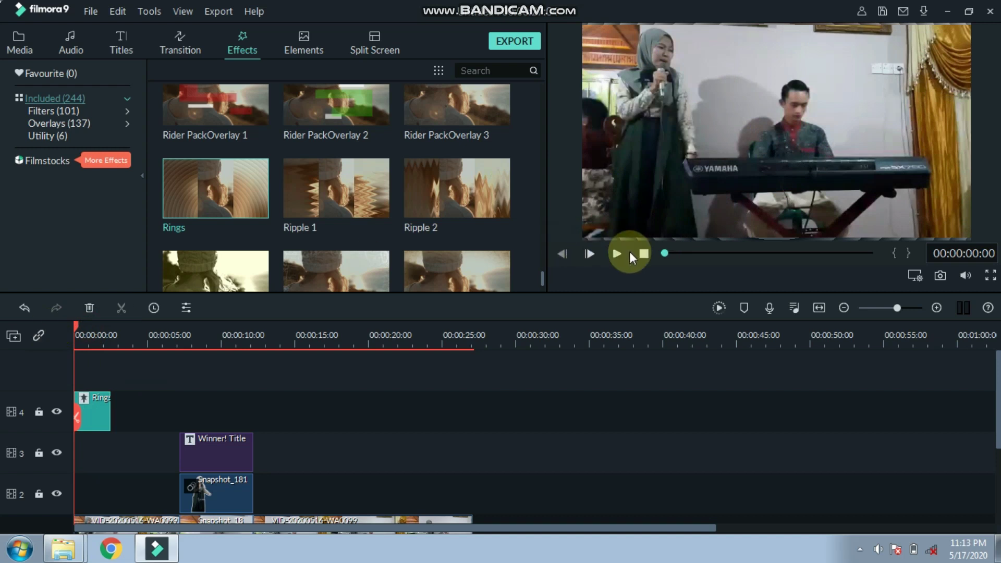
pyautogui.click(618, 253)
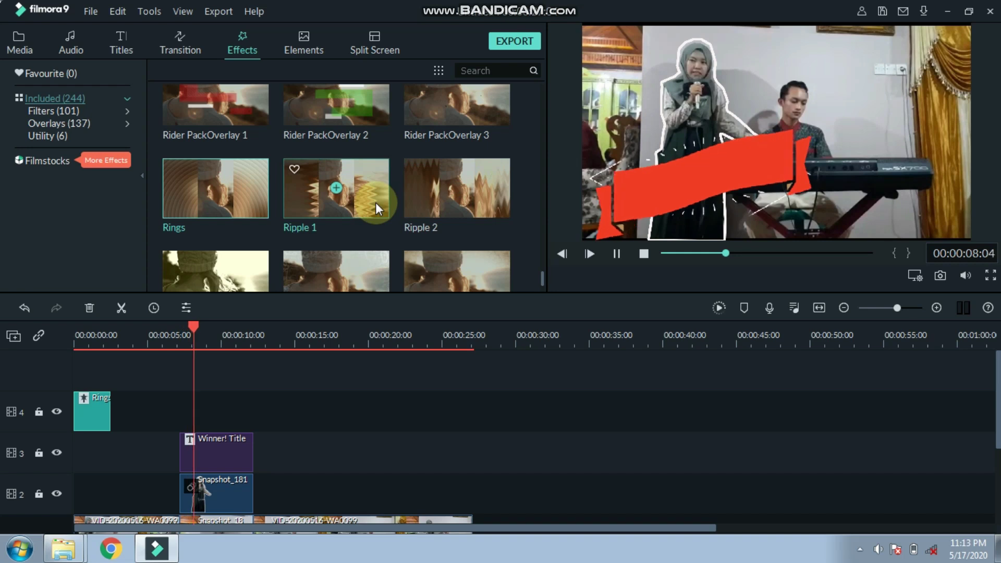
# Step: Add the Random Dust effect on track 4 above the freeze-frame title and play that section from before it
pyautogui.scroll(3, 375, 206)
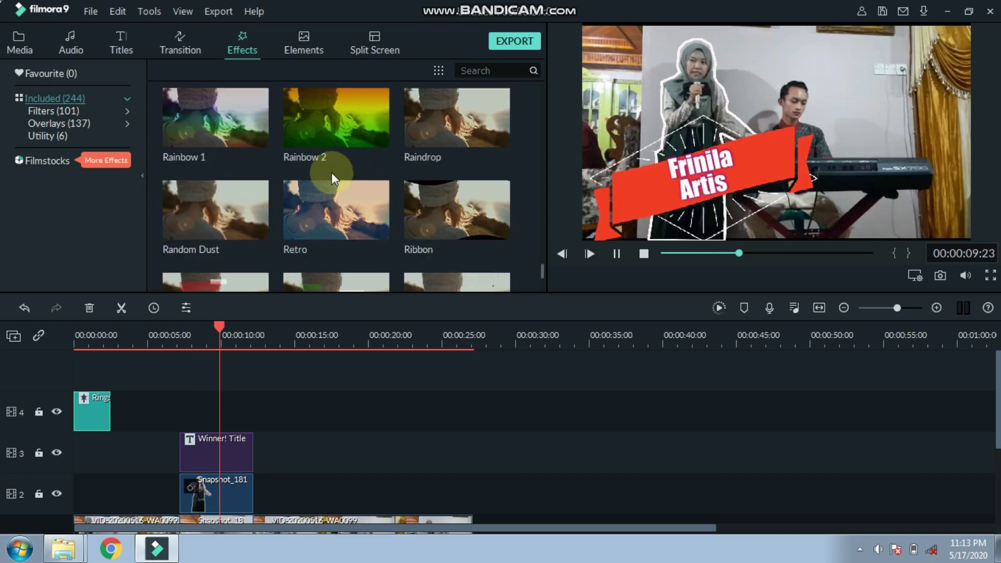
pyautogui.moveTo(251, 229); pyautogui.dragTo(240, 368)
pyautogui.click(277, 326)
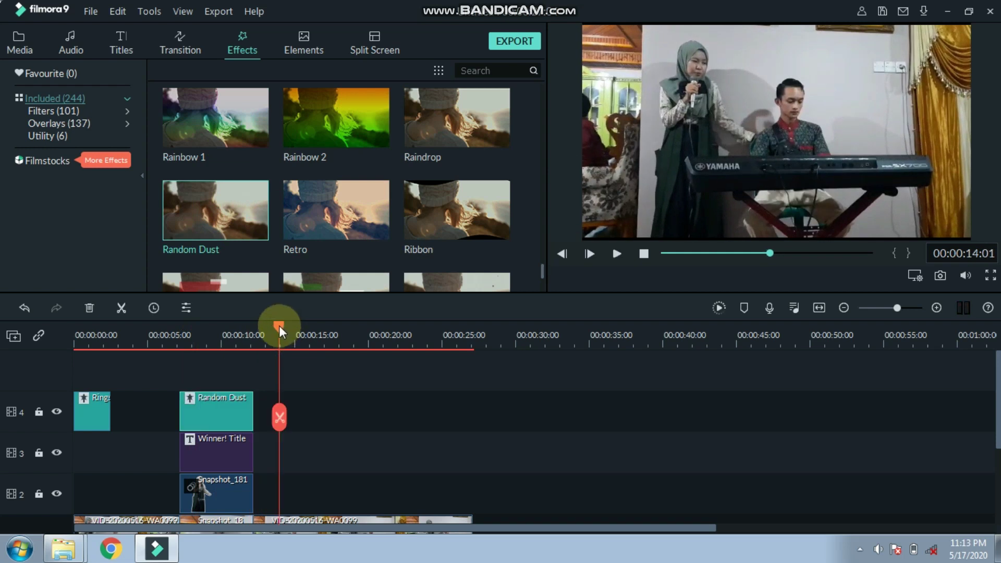
pyautogui.moveTo(279, 325); pyautogui.dragTo(146, 354)
pyautogui.click(657, 232)
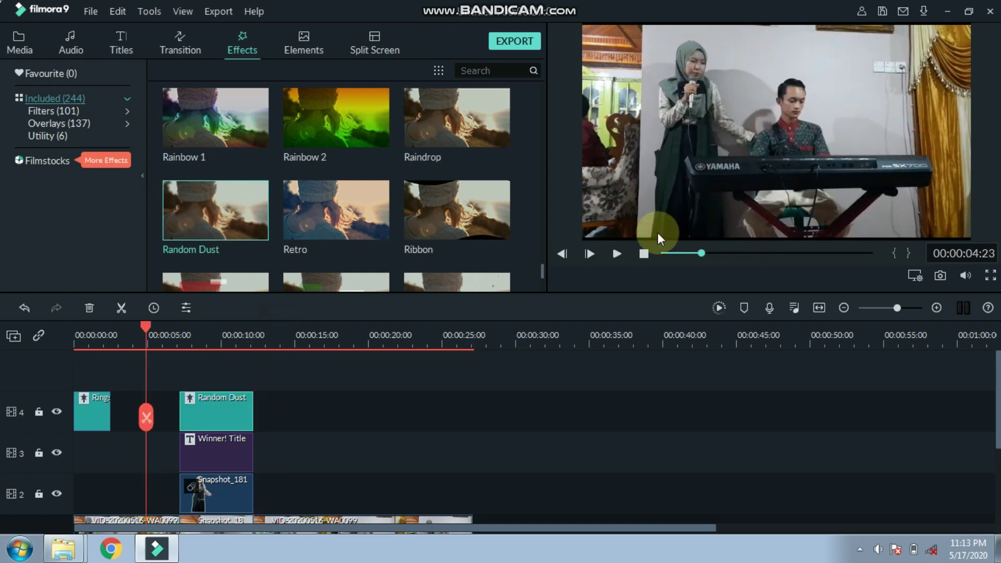
pyautogui.click(615, 254)
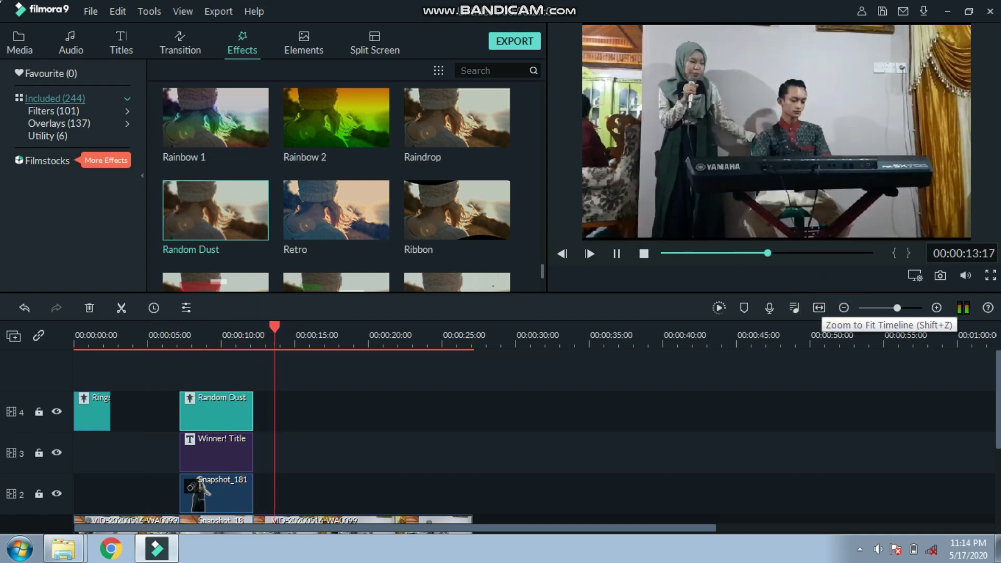
# Step: Add the Camera Snaps sound effect to audio track 1 at the start of the freeze frame
pyautogui.scroll(-3, 997, 370)
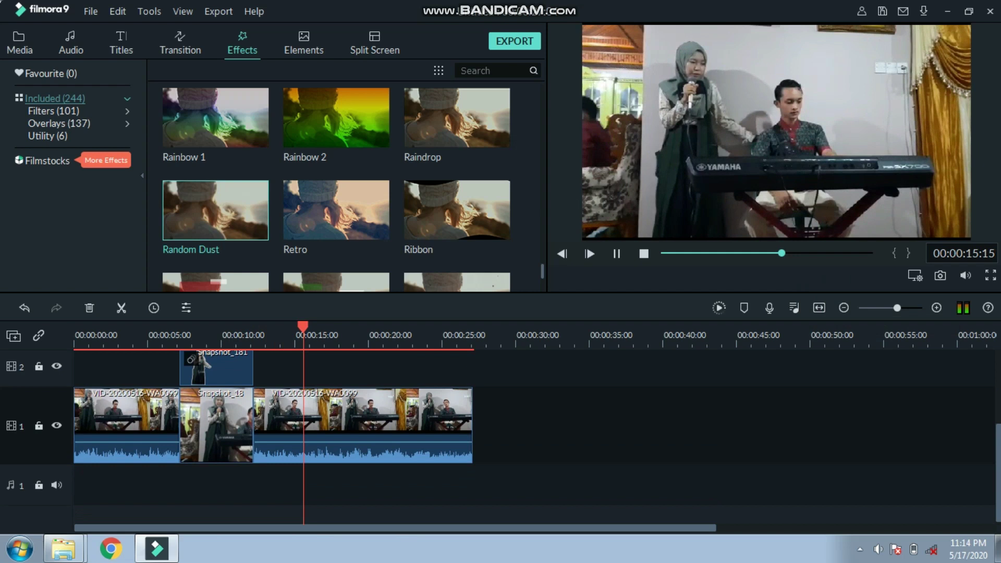
pyautogui.click(79, 45)
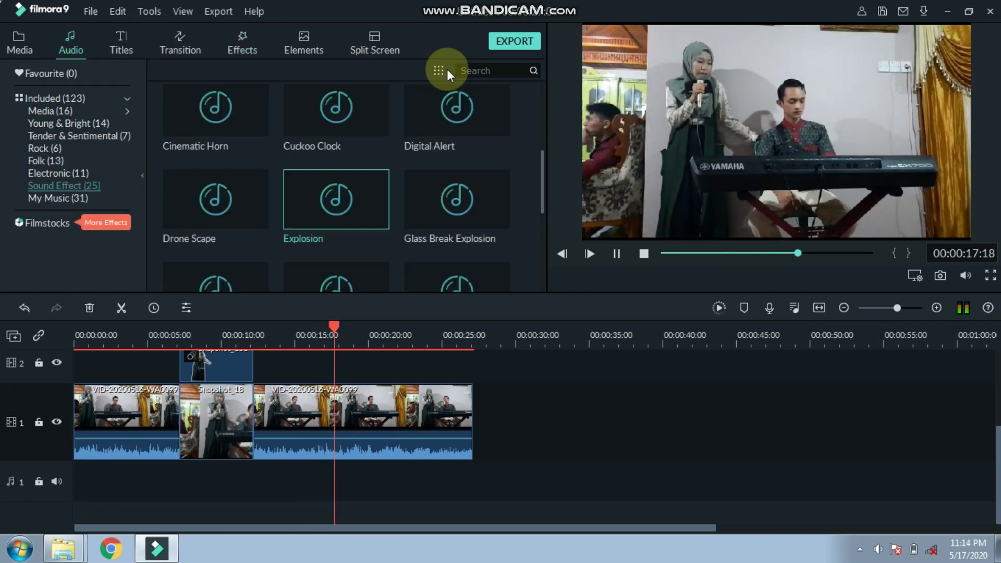
pyautogui.scroll(-5, 423, 183)
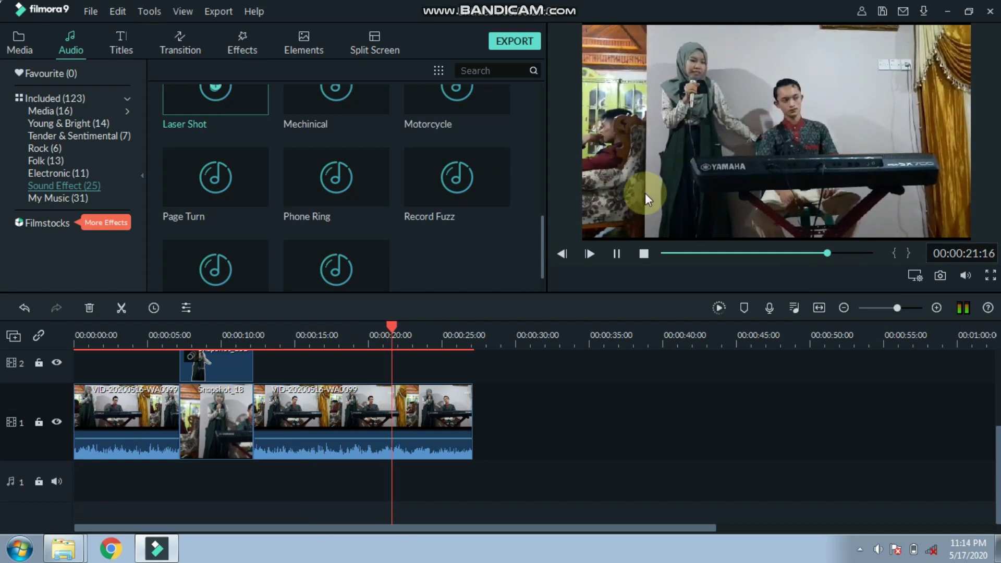
pyautogui.scroll(-5, 491, 184)
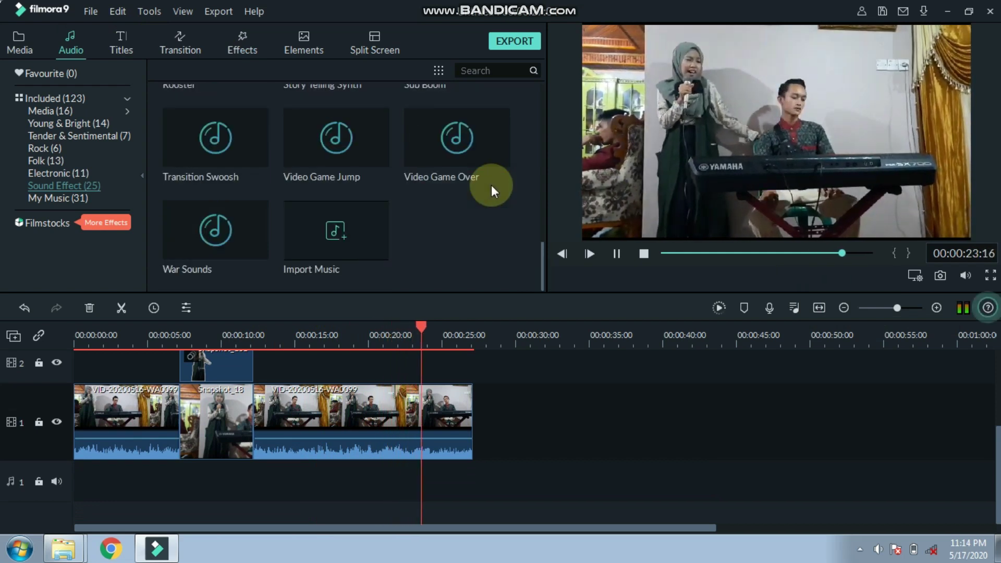
pyautogui.scroll(10, 365, 167)
pyautogui.click(417, 168)
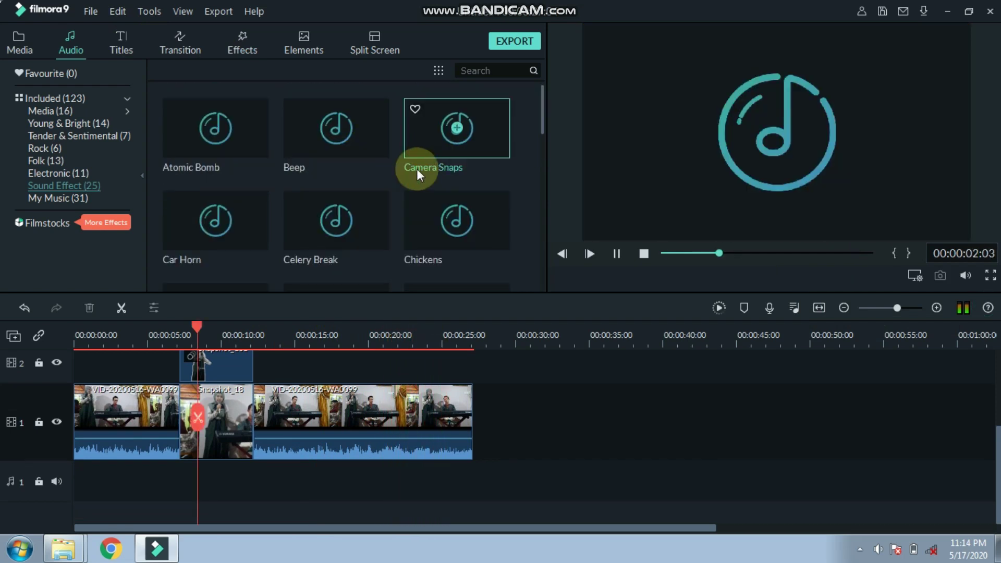
pyautogui.moveTo(421, 148); pyautogui.dragTo(182, 489)
# Step: Play the section around the freeze frame from about five seconds to check the camera sound's timing
pyautogui.moveTo(196, 326); pyautogui.dragTo(152, 330)
pyautogui.click(648, 255)
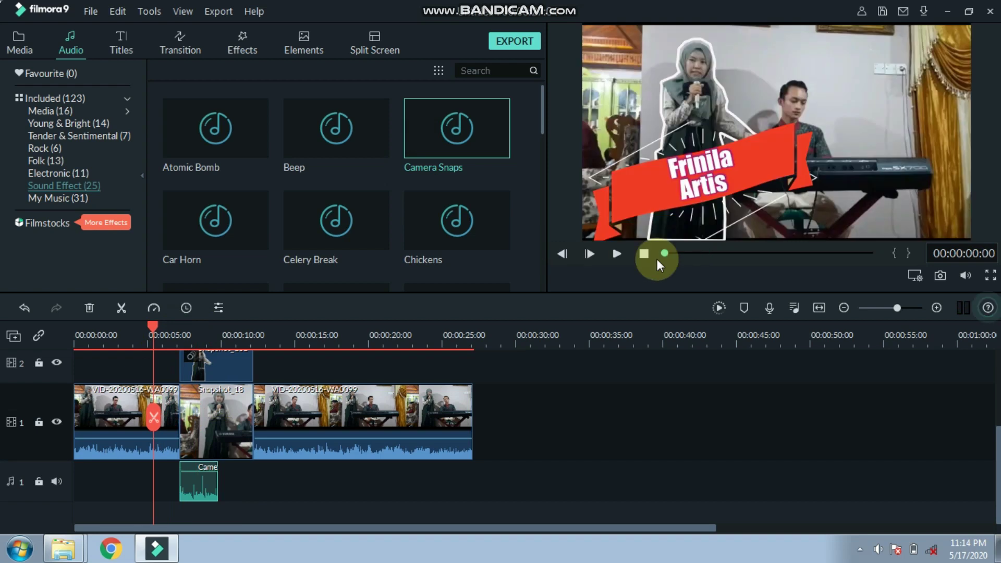
pyautogui.click(618, 253)
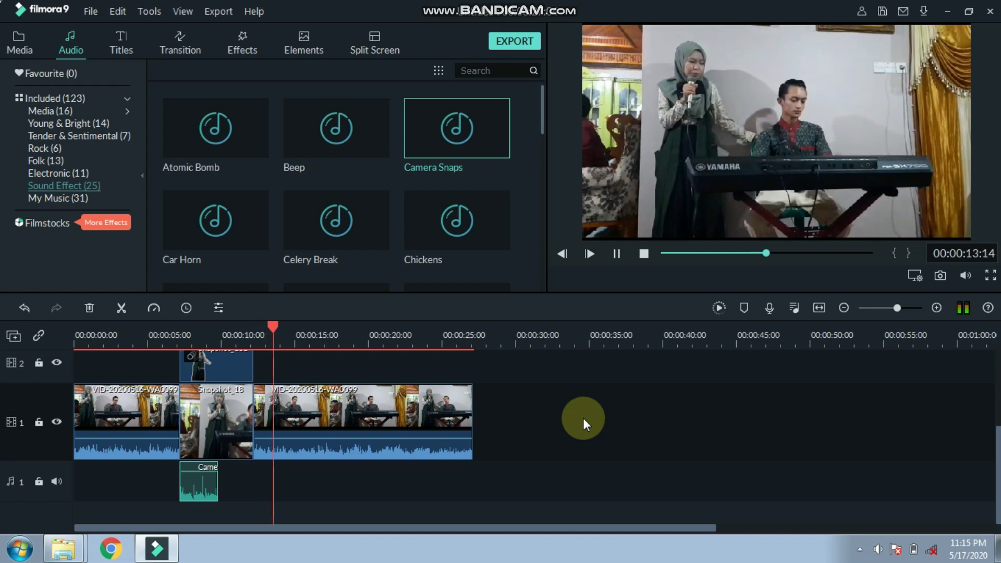
pyautogui.moveTo(223, 480); pyautogui.dragTo(202, 475)
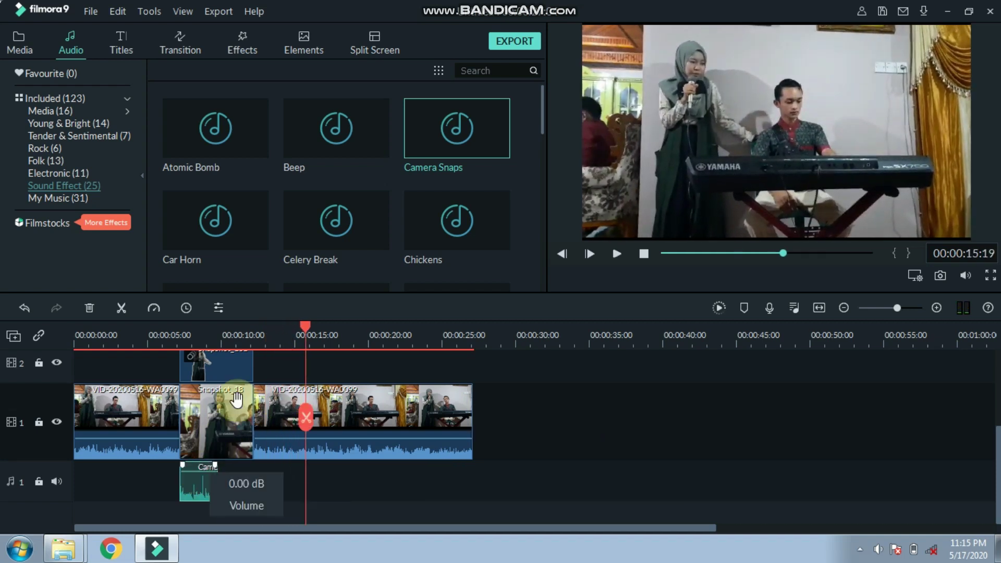
pyautogui.moveTo(285, 331); pyautogui.dragTo(198, 341)
pyautogui.click(157, 372)
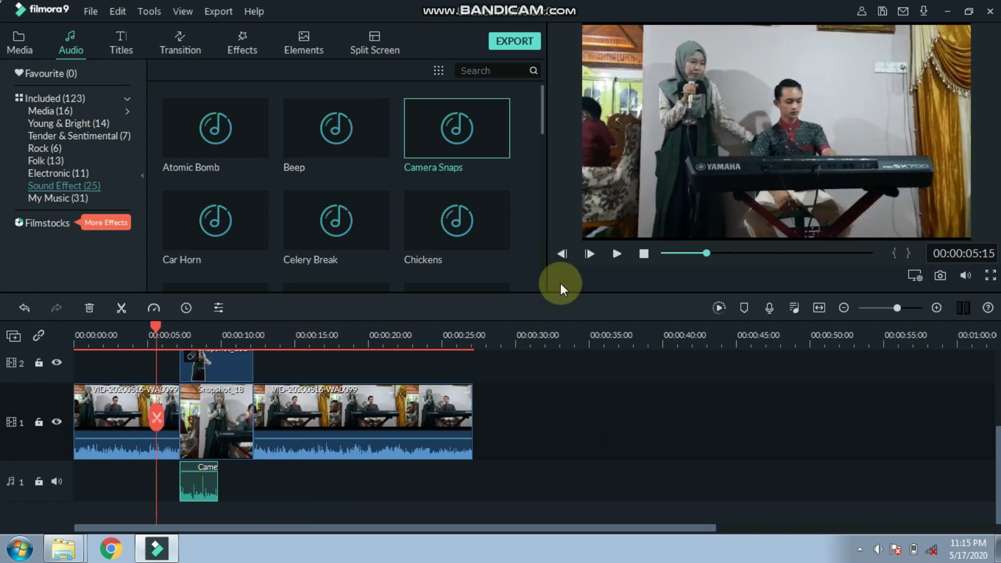
pyautogui.click(614, 253)
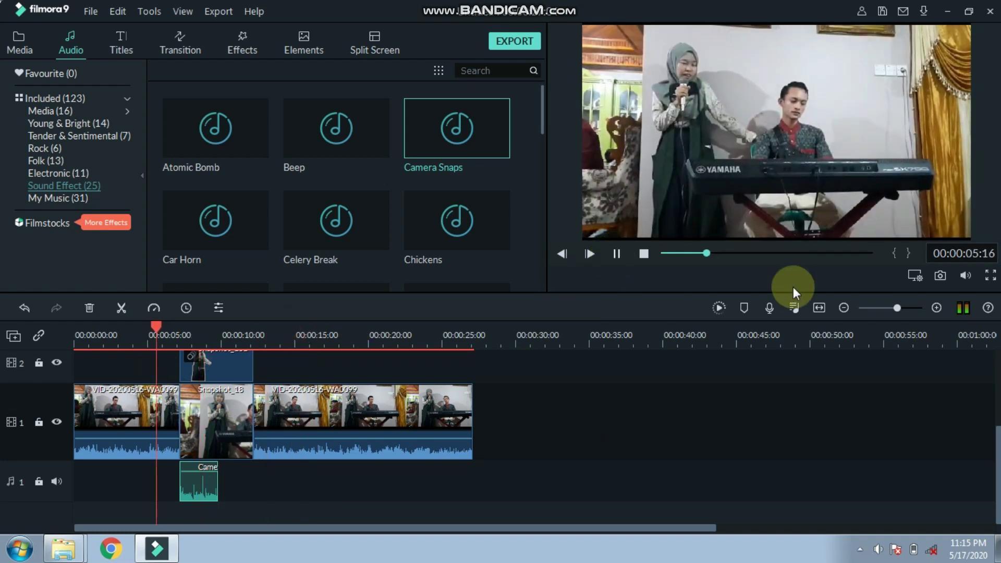
# Step: Browse the effects library for other effects while the video plays
pyautogui.scroll(3, 990, 411)
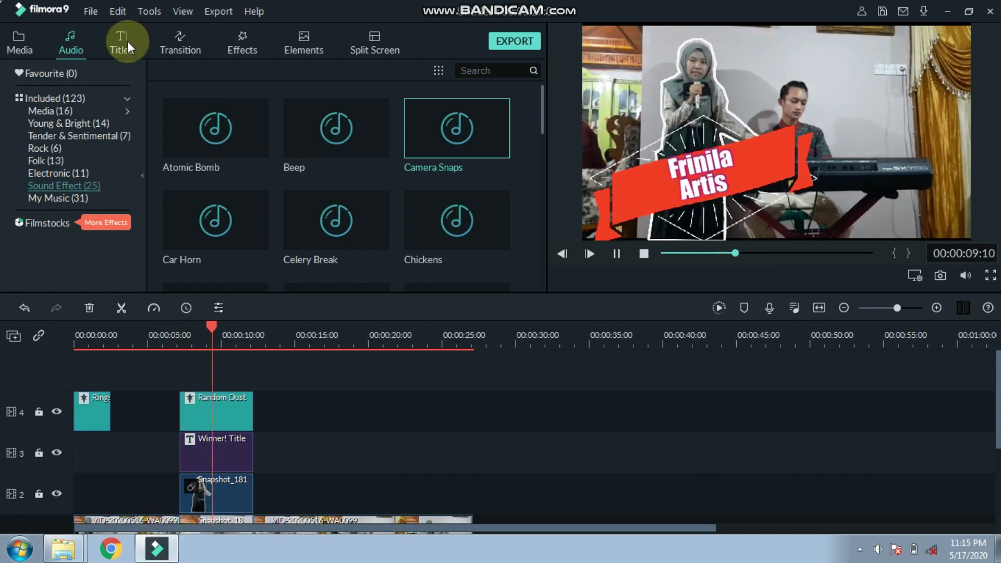
pyautogui.click(241, 41)
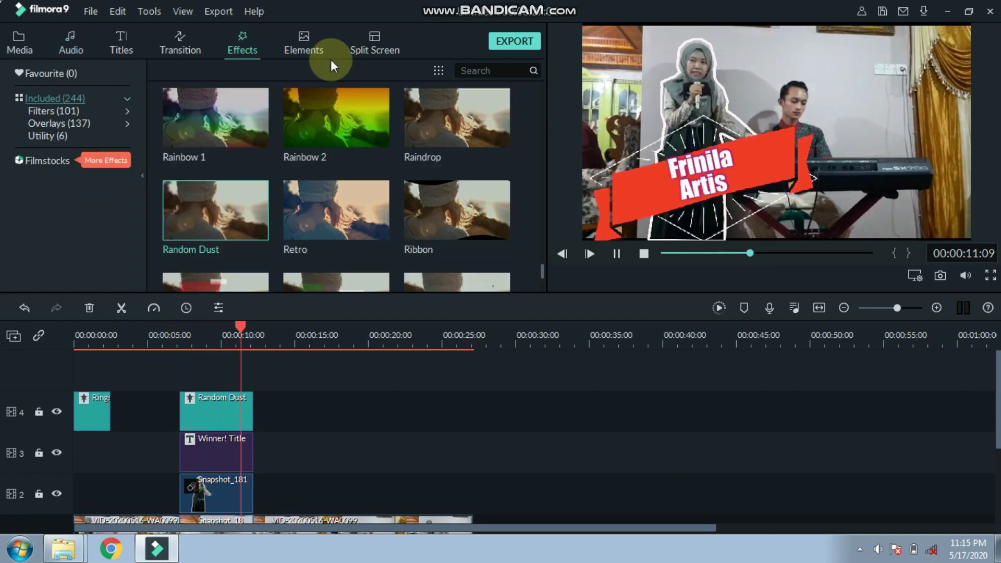
pyautogui.scroll(3, 410, 123)
pyautogui.moveTo(380, 167)
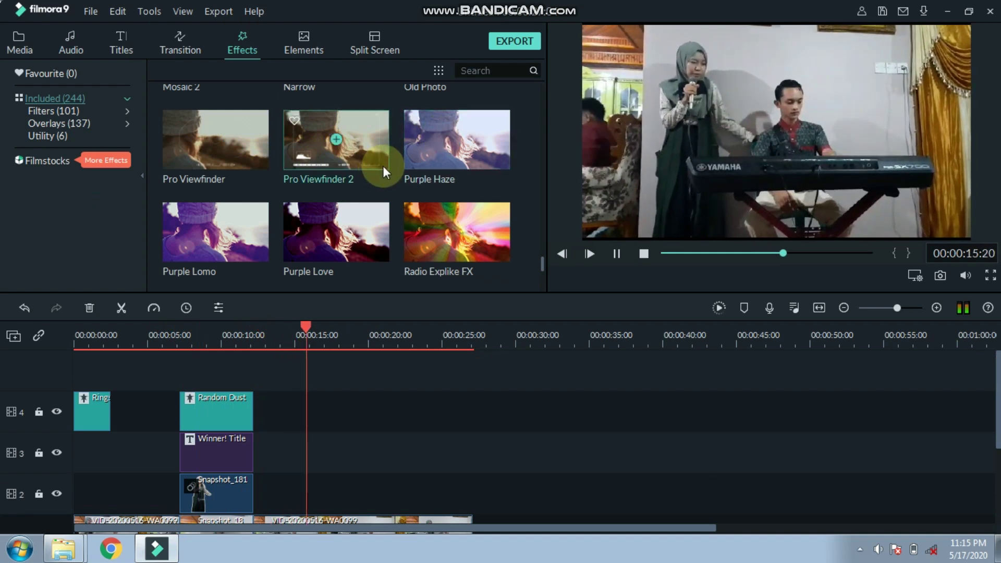
pyautogui.scroll(3, 383, 166)
pyautogui.scroll(-3, 382, 166)
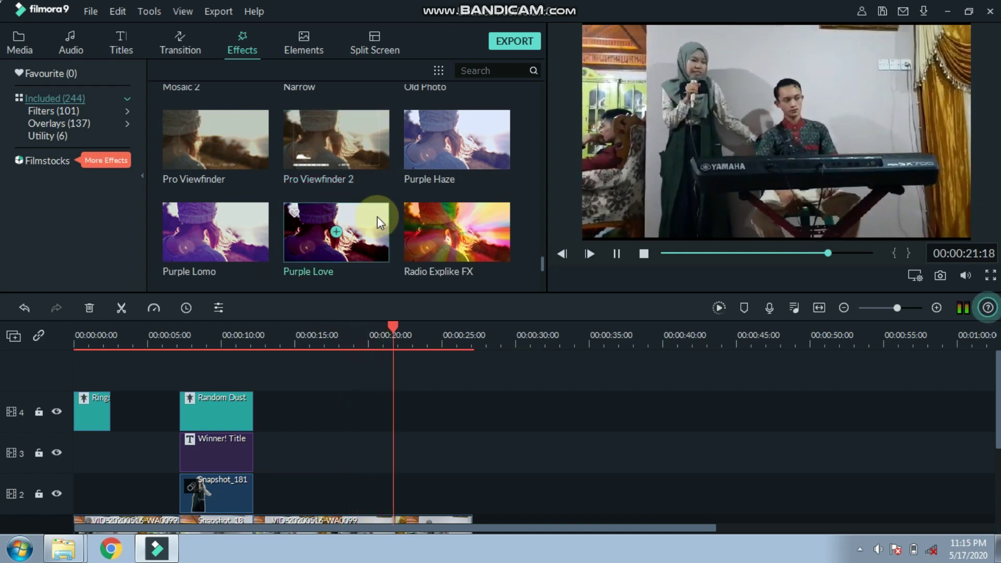
pyautogui.scroll(5, 377, 216)
pyautogui.scroll(3, 377, 215)
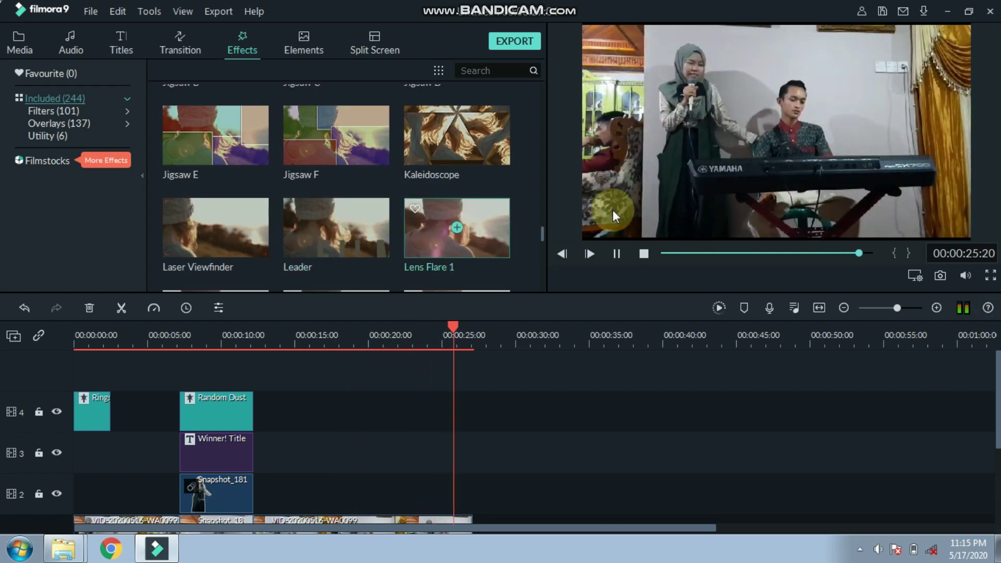
# Step: Stop playback and open the export settings for the project
pyautogui.click(616, 254)
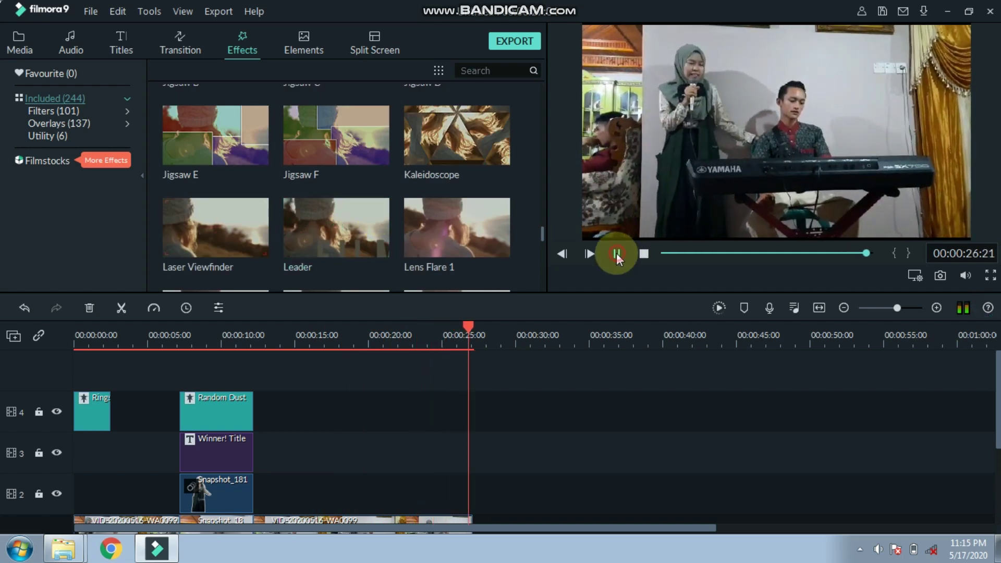
pyautogui.click(502, 43)
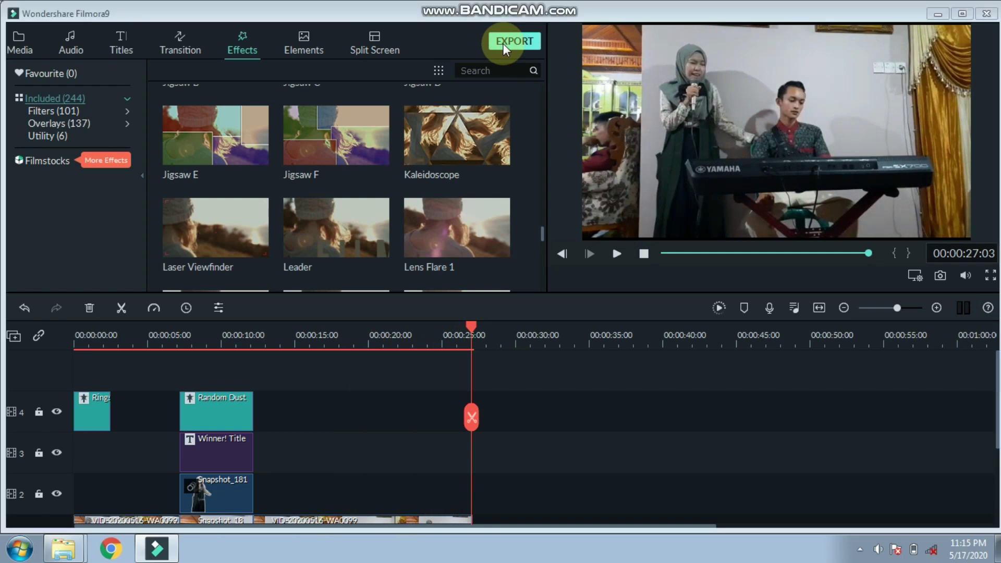